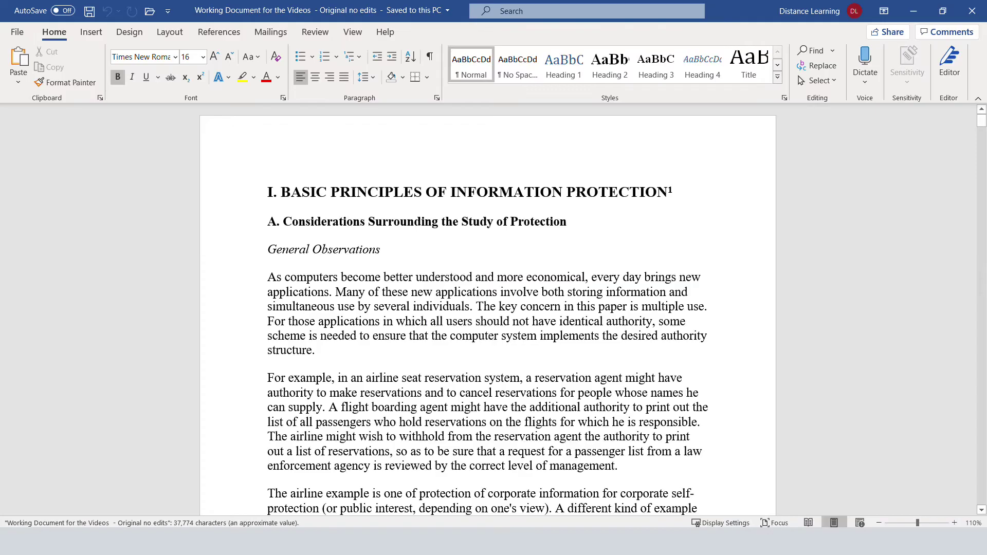
# - Browse the document, return to the top and select the first heading line
pyautogui.scroll(-12, 583, 367)
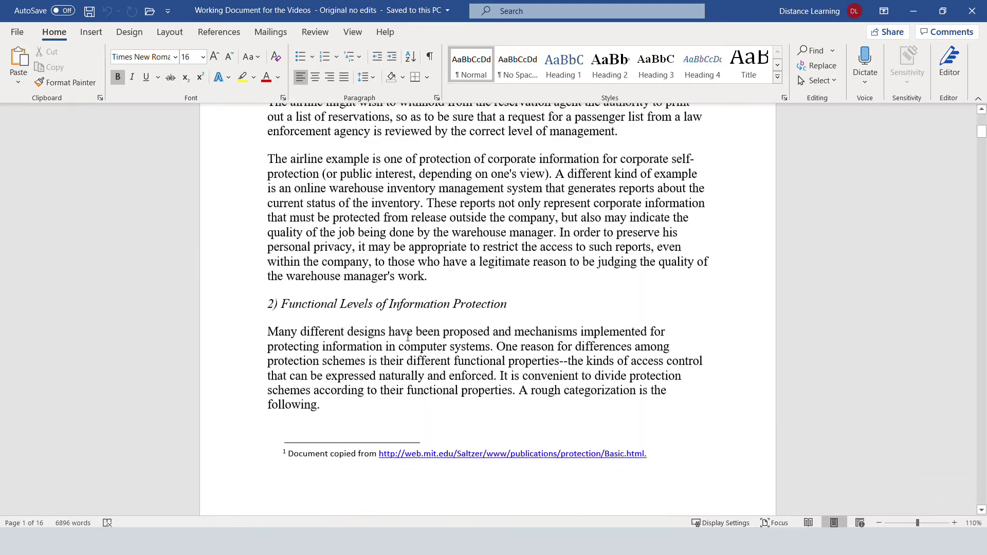
pyautogui.scroll(-12, 454, 284)
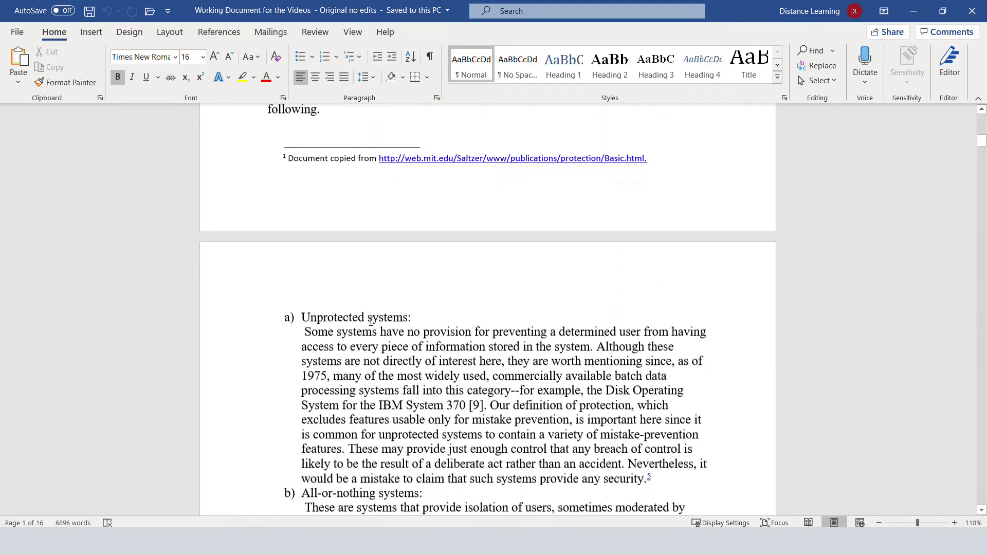
pyautogui.scroll(-15, 325, 301)
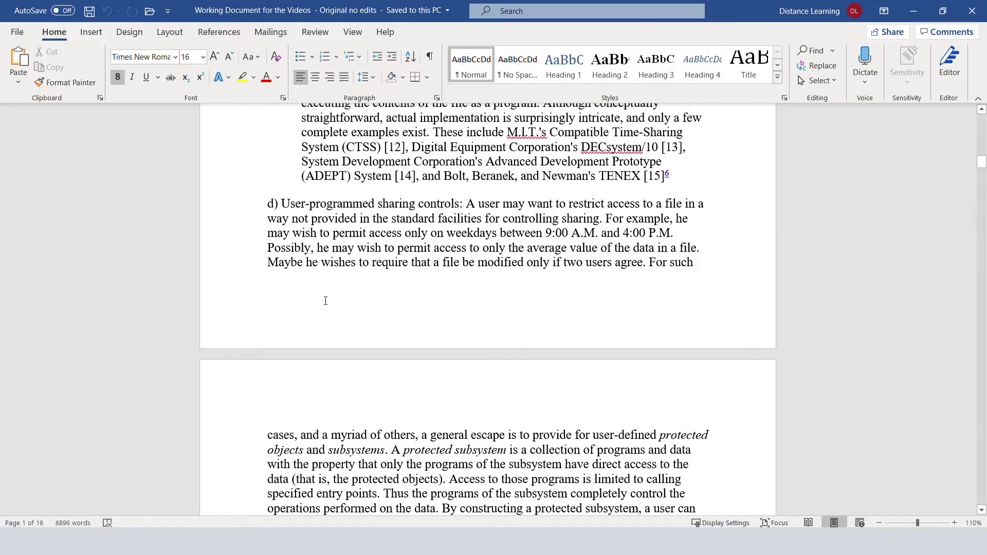
pyautogui.scroll(-15, 432, 328)
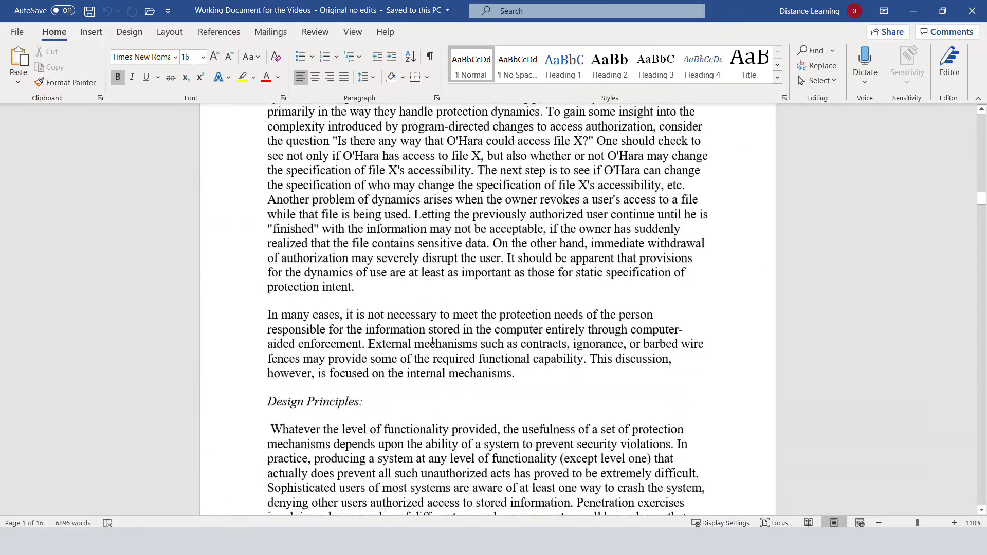
pyautogui.scroll(-5, 447, 343)
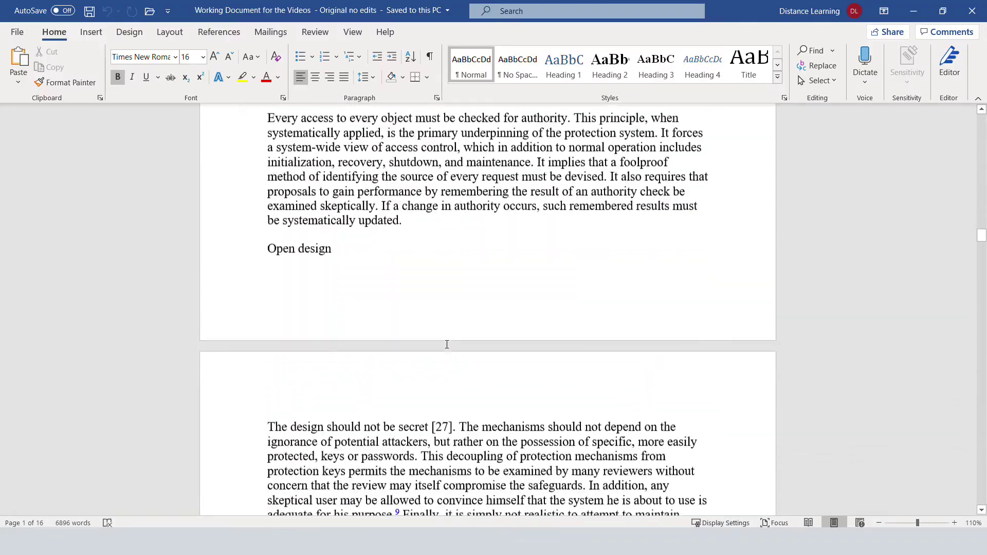
pyautogui.hotkey('ctrl', 'Home')
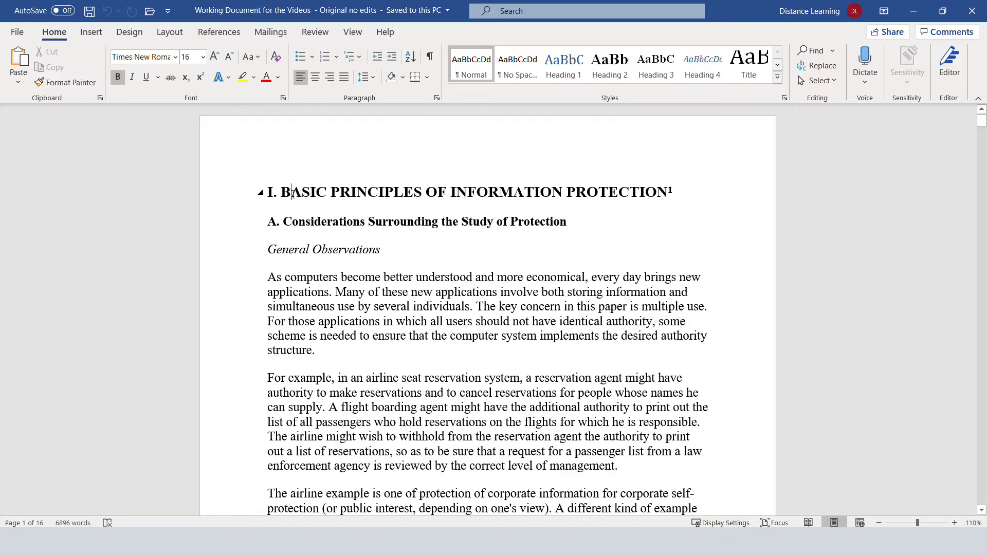
pyautogui.tripleClick(292, 194)
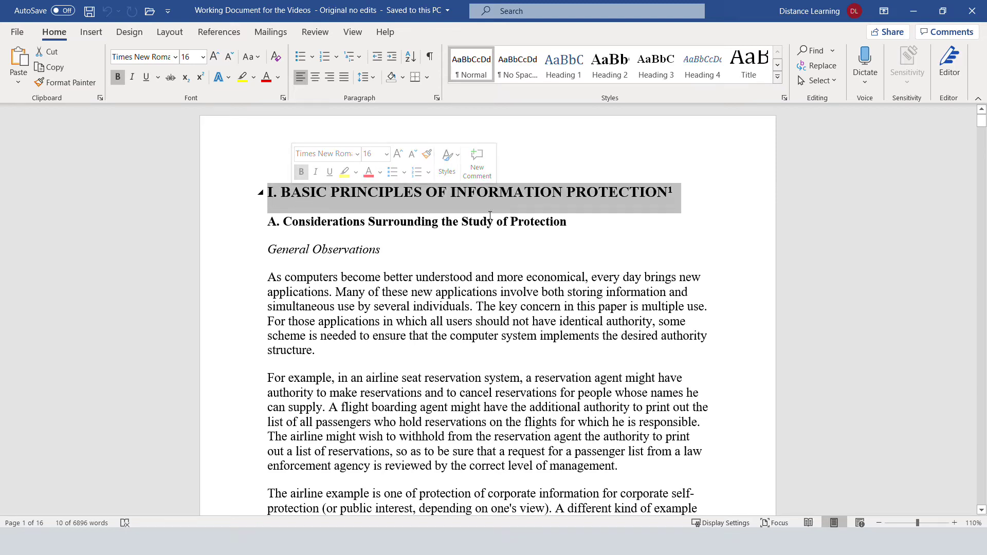
pyautogui.click(686, 195)
pyautogui.click(249, 190)
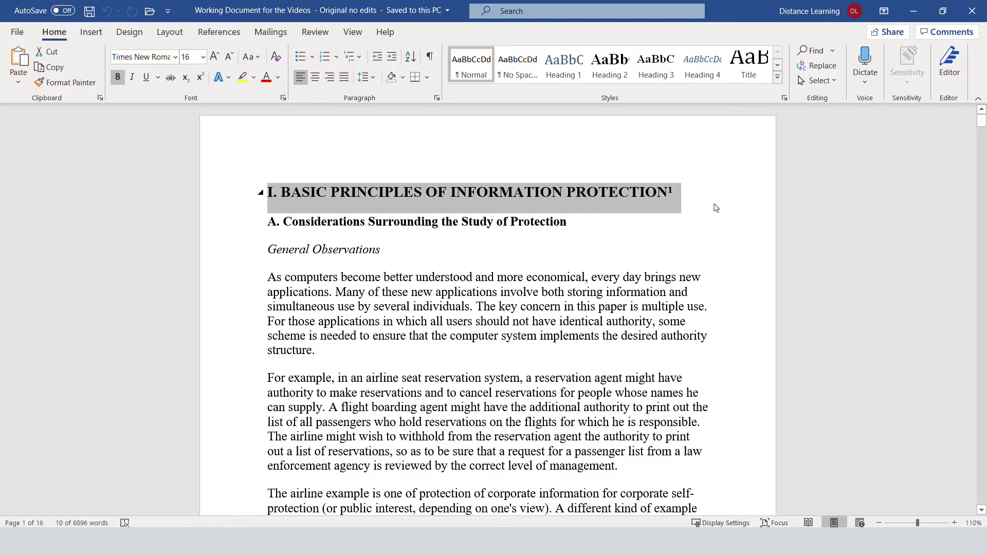
# - Select the word 'Many', the first paragraph and single lines, then the entire document
pyautogui.click(369, 294)
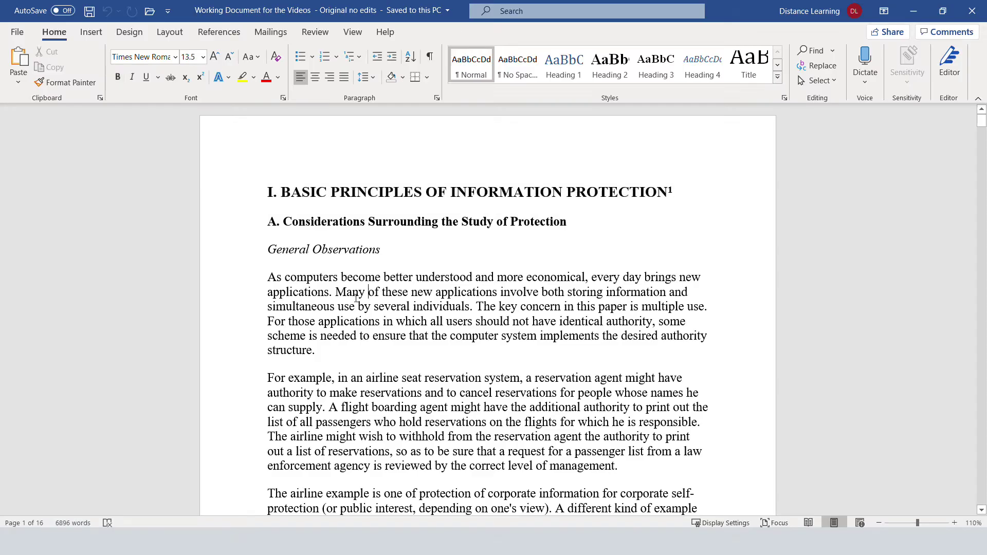
pyautogui.doubleClick(346, 292)
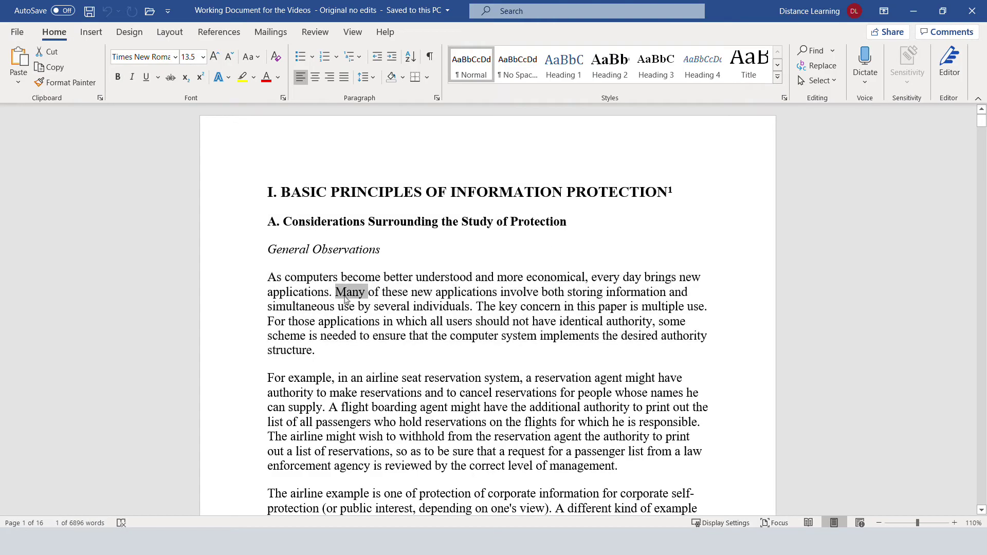
pyautogui.tripleClick(346, 295)
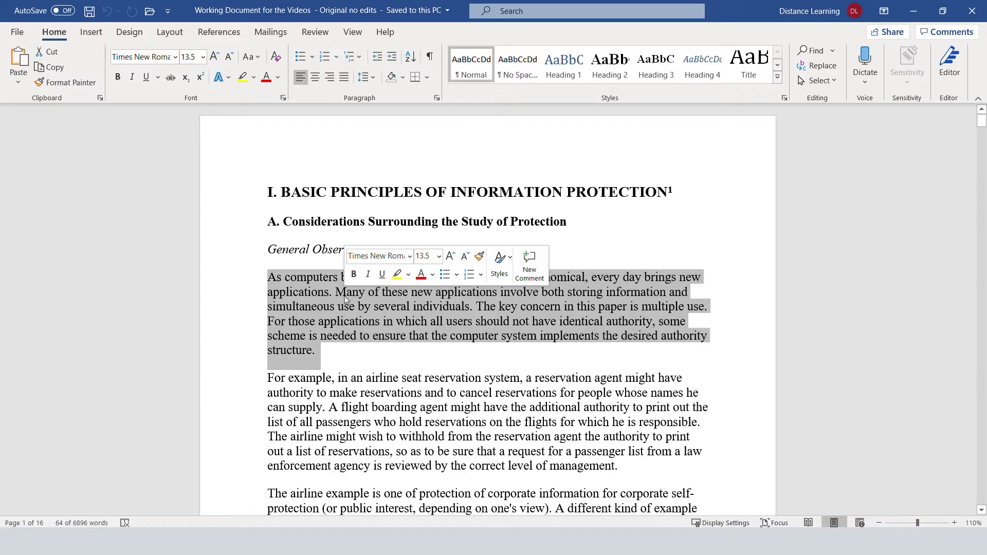
pyautogui.click(229, 323)
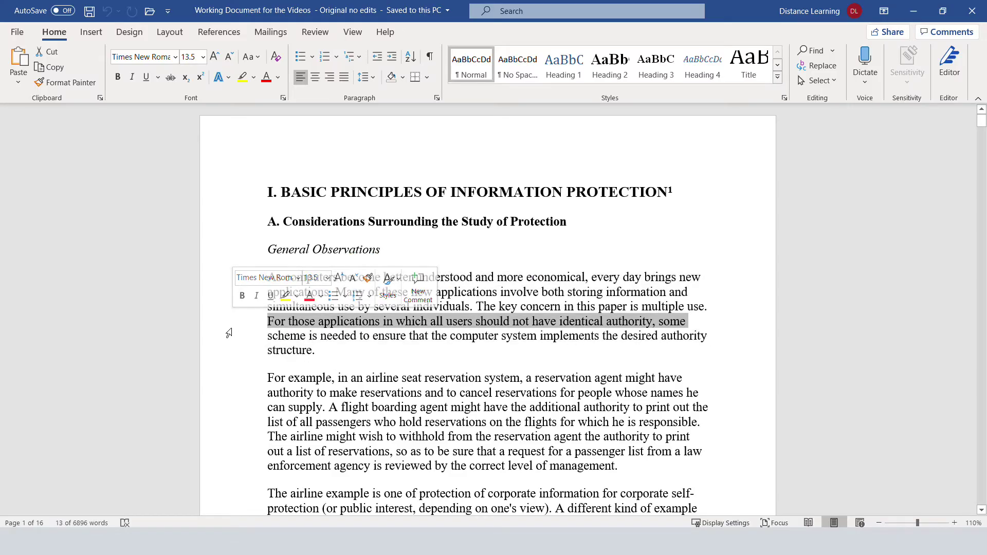
pyautogui.click(231, 339)
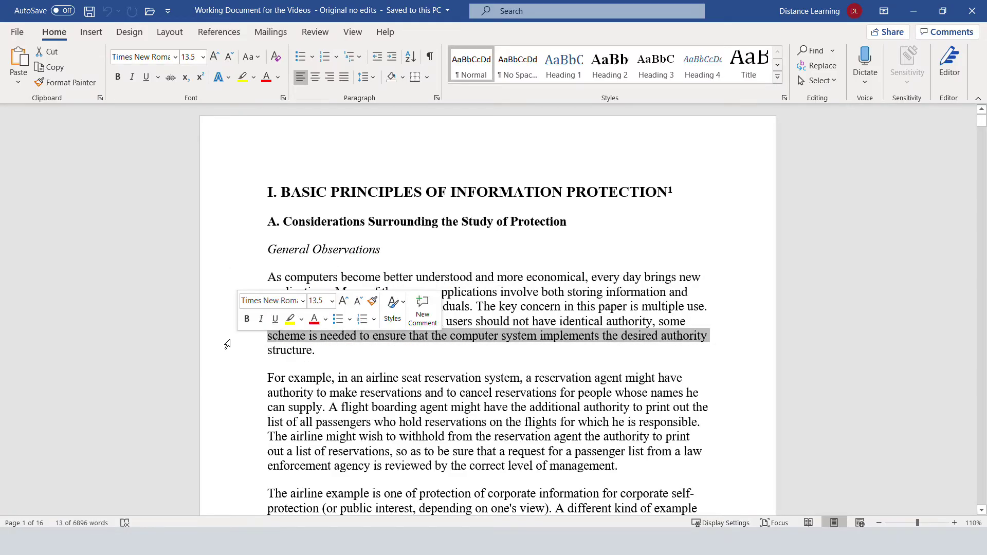
pyautogui.tripleClick(227, 345)
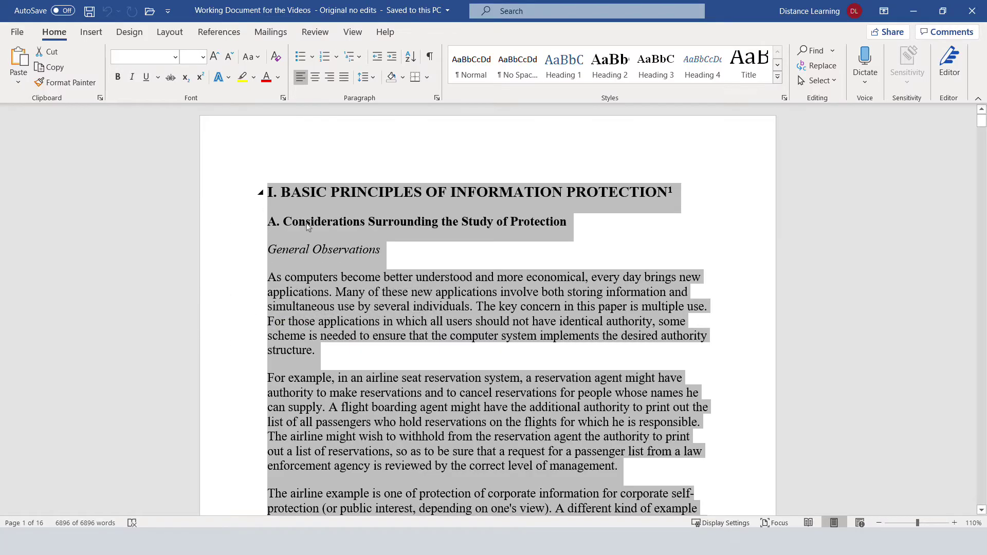
# - Select the entire document with Ctrl+A and apply the Calibri (Body) font
pyautogui.click(272, 194)
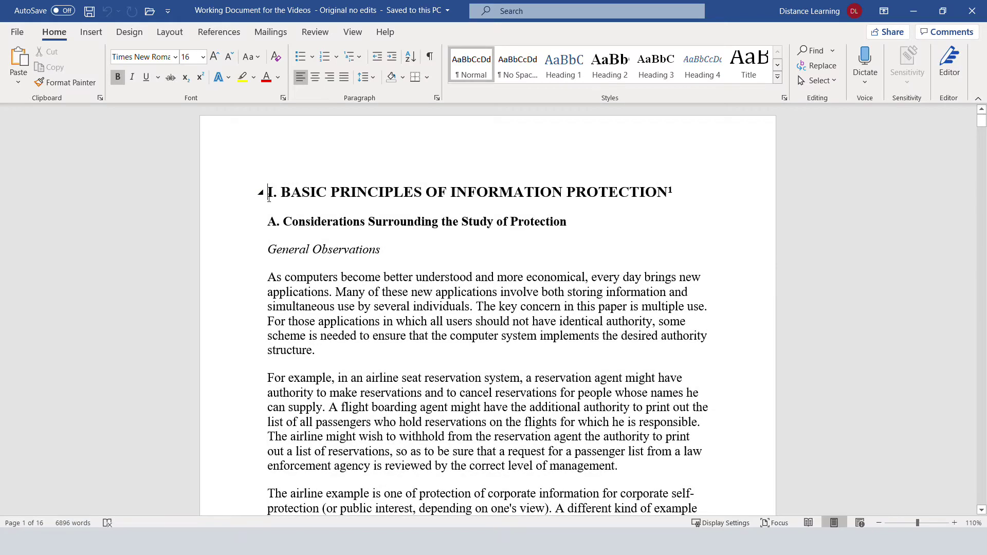
pyautogui.moveTo(269, 196); pyautogui.dragTo(334, 466)
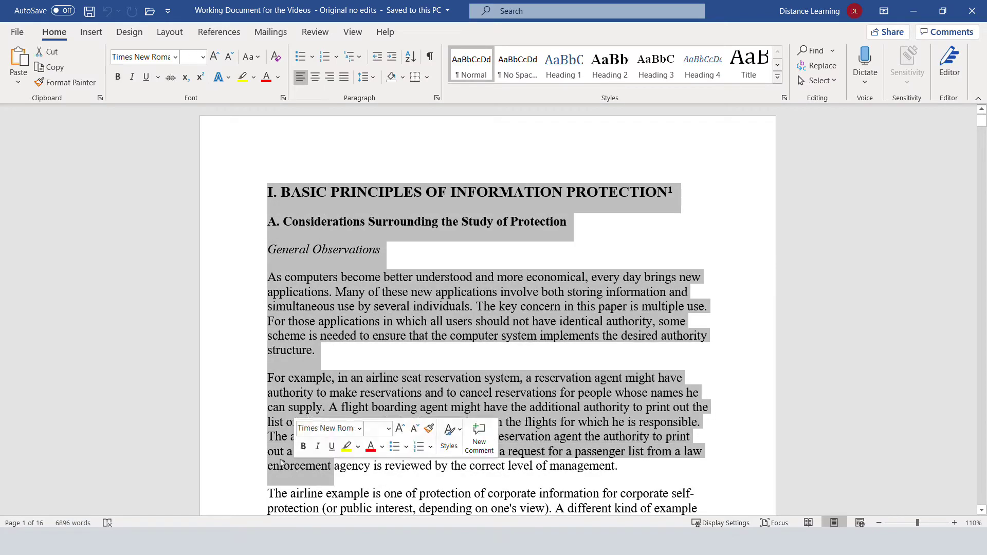
pyautogui.doubleClick(225, 381)
pyautogui.hotkey('ctrl', 'a')
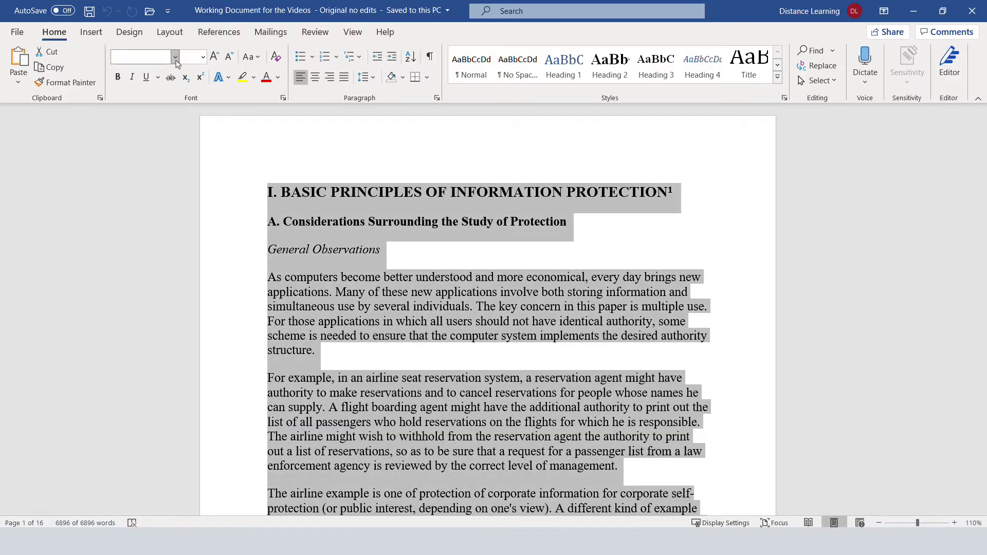
pyautogui.click(175, 56)
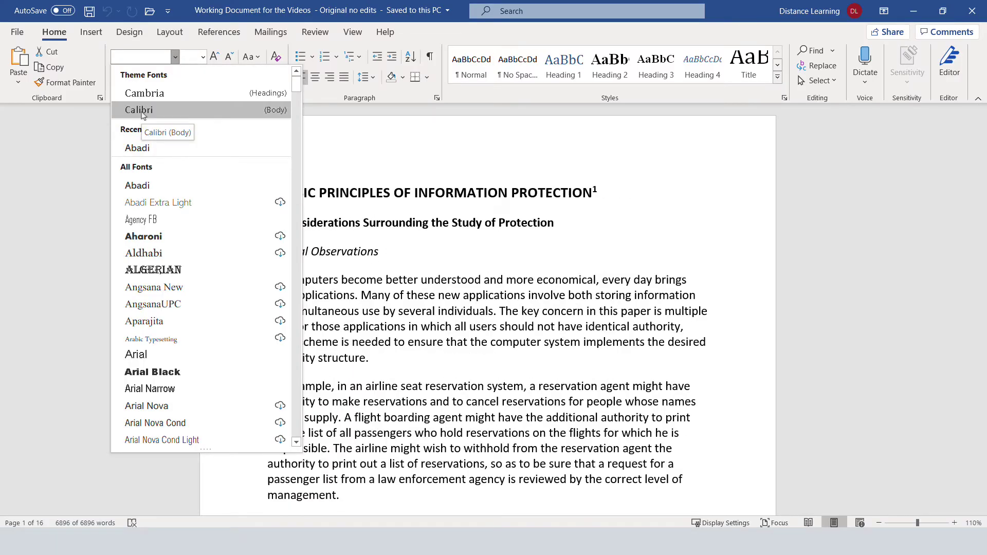
pyautogui.click(146, 109)
pyautogui.click(175, 58)
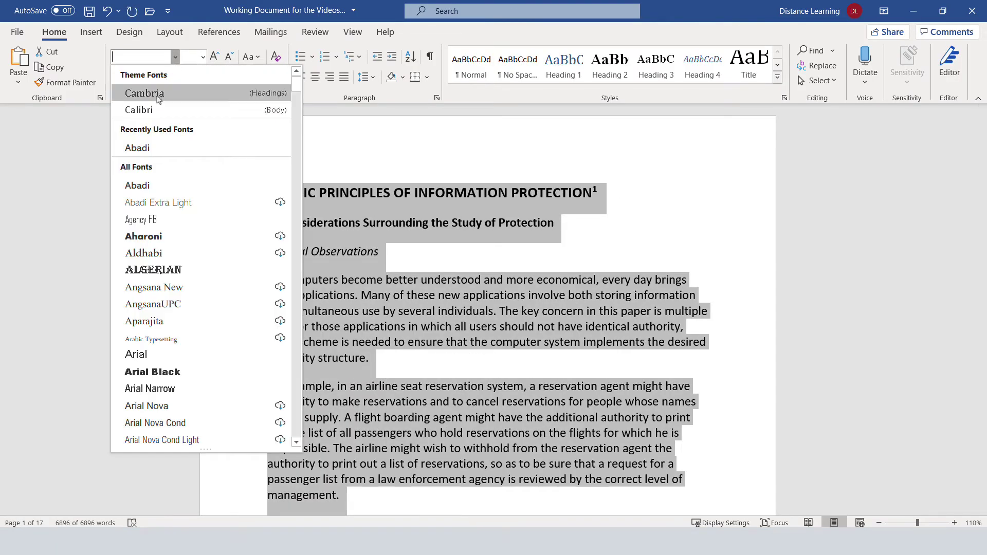
pyautogui.click(142, 114)
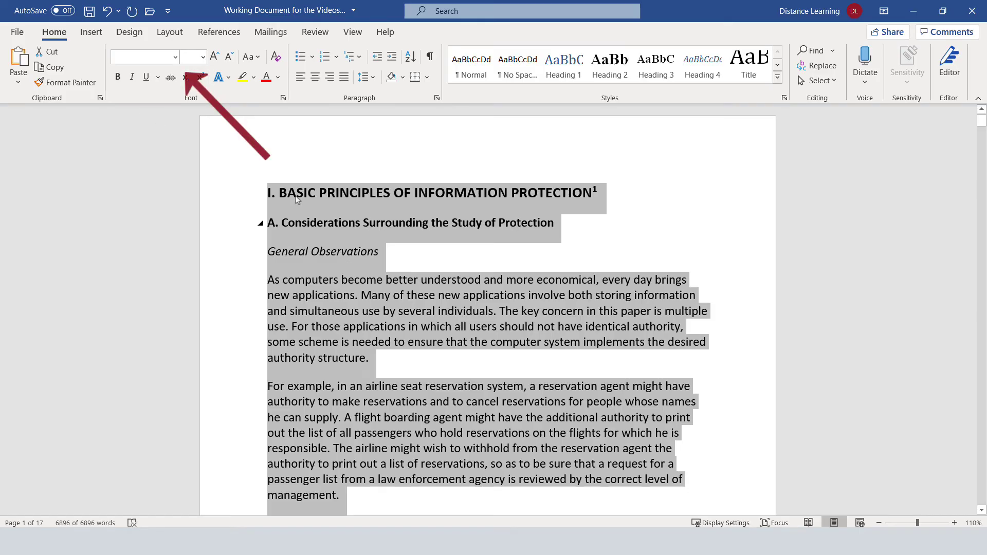
# - Set all the document text to 11 point, then select the main title line
pyautogui.click(203, 58)
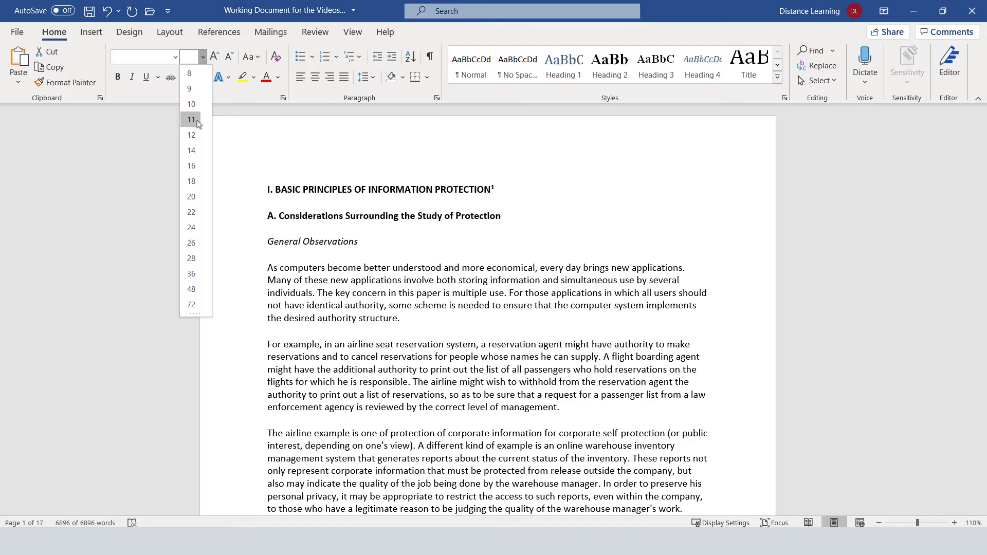
pyautogui.click(191, 119)
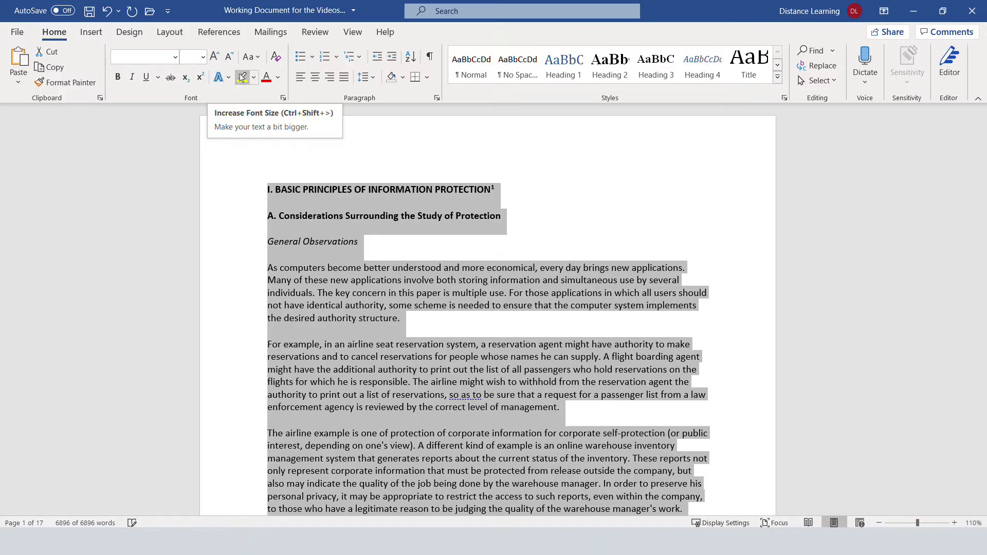
pyautogui.click(400, 253)
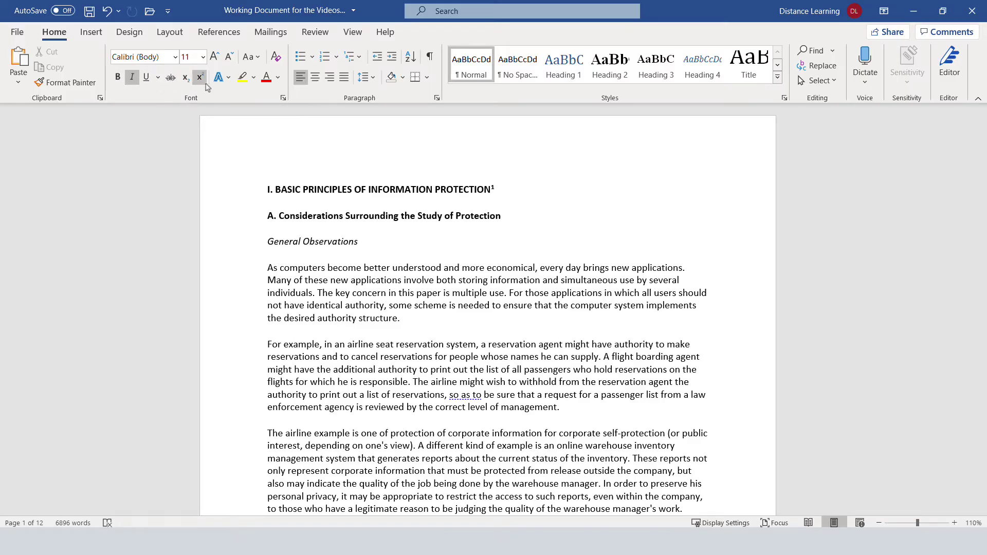
pyautogui.tripleClick(350, 201)
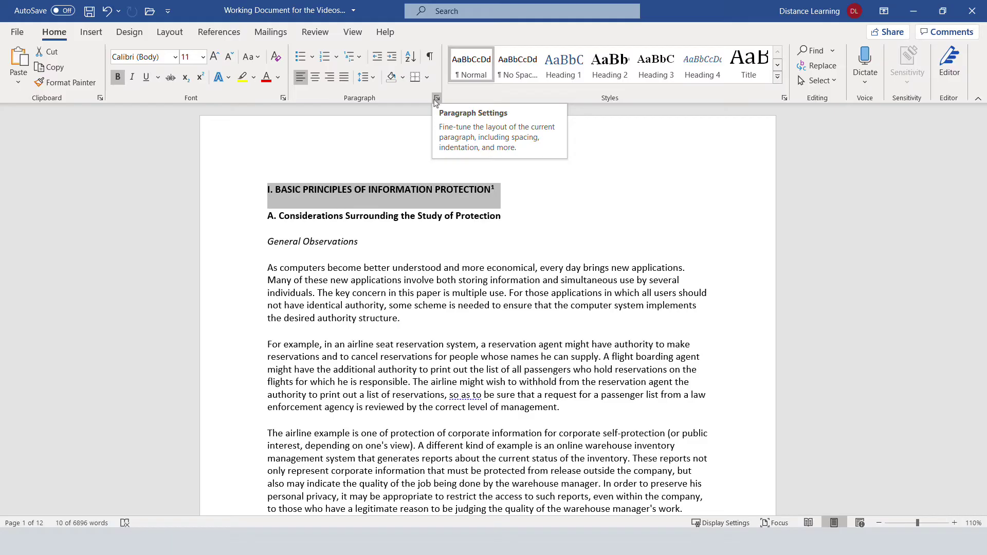
pyautogui.click(283, 99)
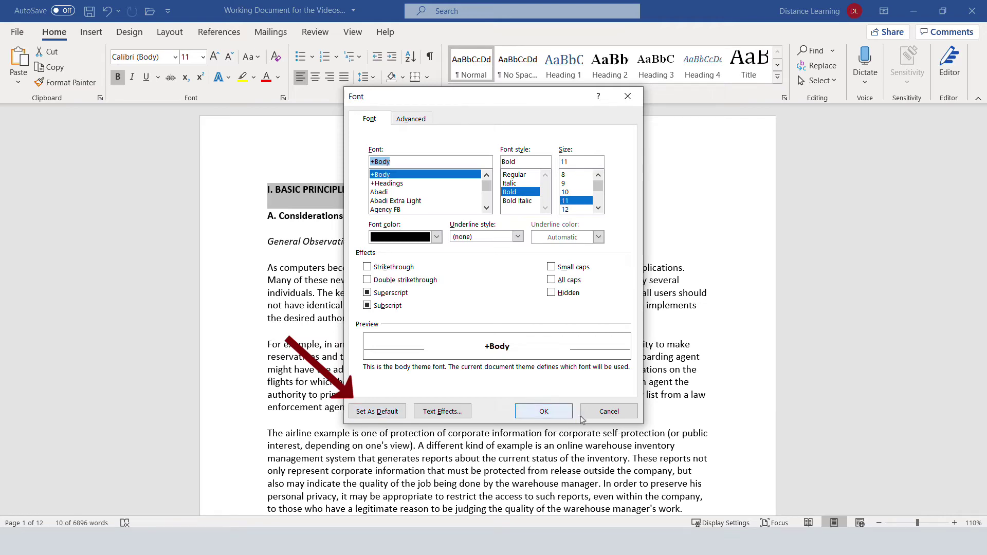
# - Close the Font dialog with OK and select the first body paragraph
pyautogui.click(543, 412)
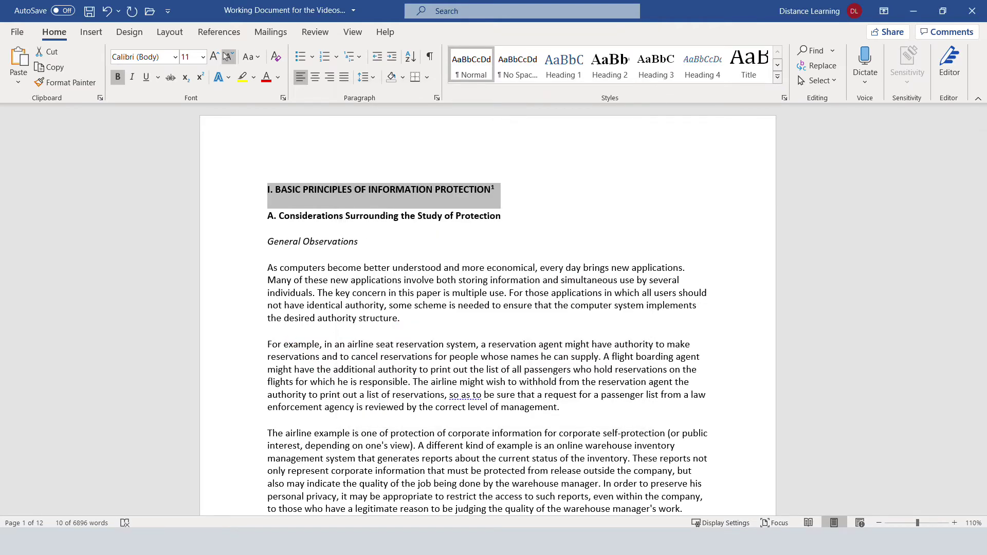
pyautogui.tripleClick(269, 272)
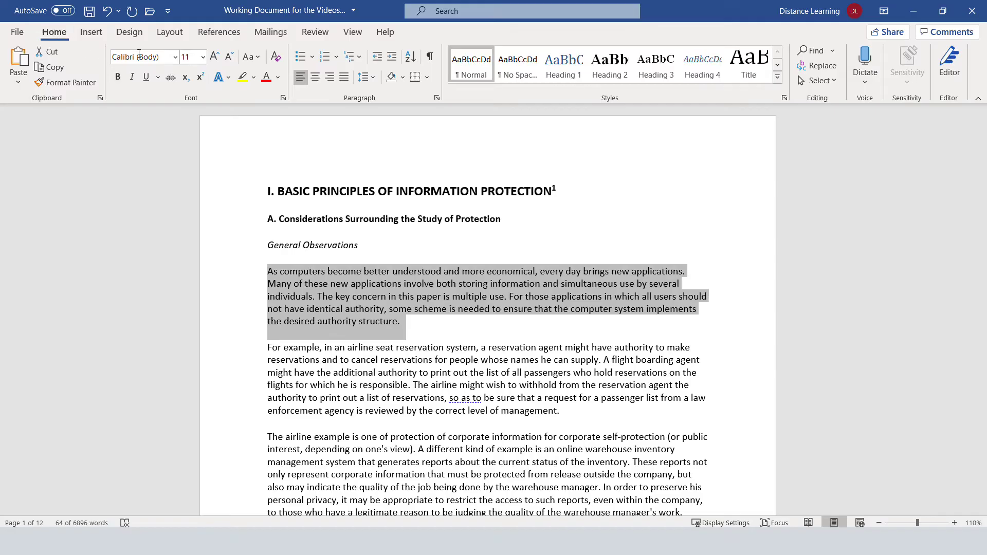
pyautogui.moveTo(297, 257)
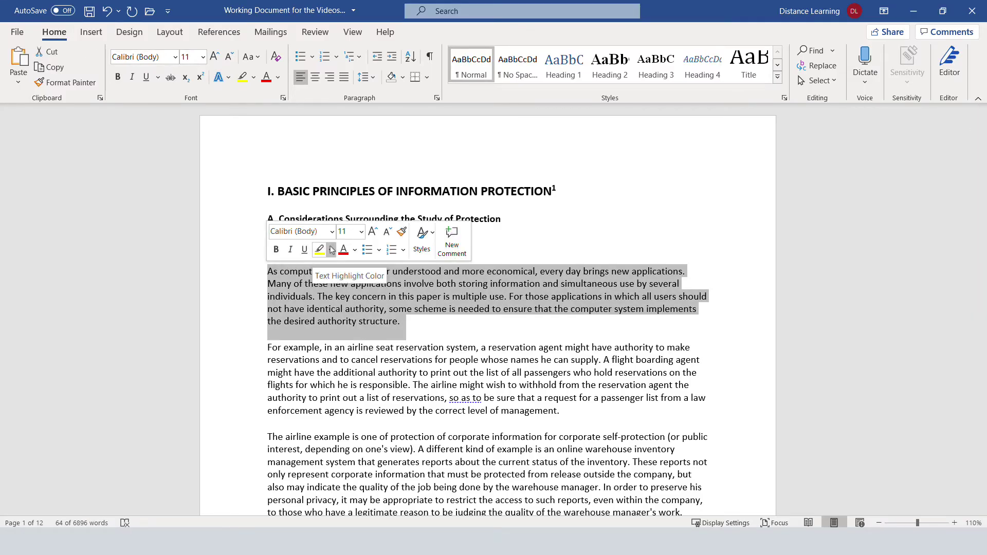
pyautogui.click(465, 319)
# - Colour the 'A. Considerations Surrounding the Study of Protection' heading red
pyautogui.moveTo(501, 219); pyautogui.dragTo(270, 216)
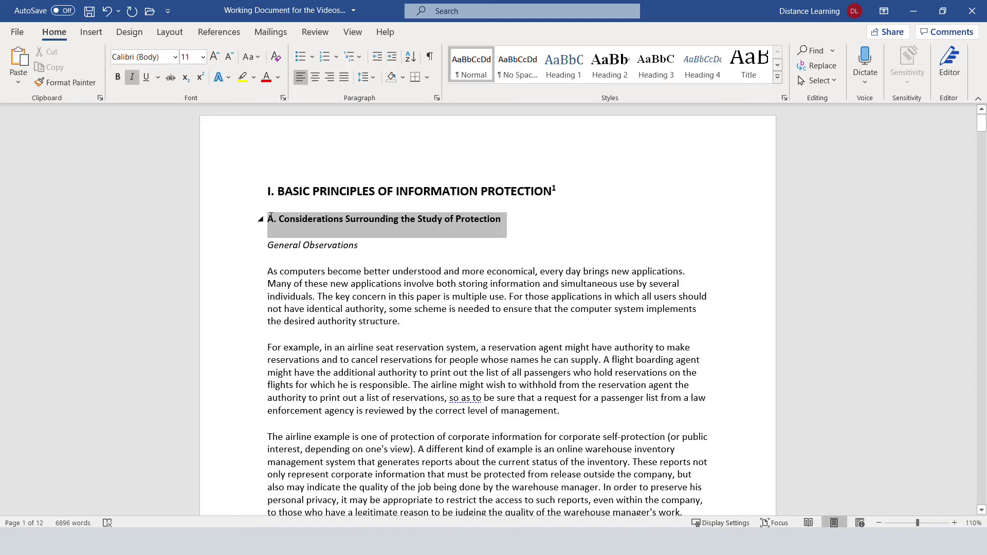
pyautogui.click(266, 76)
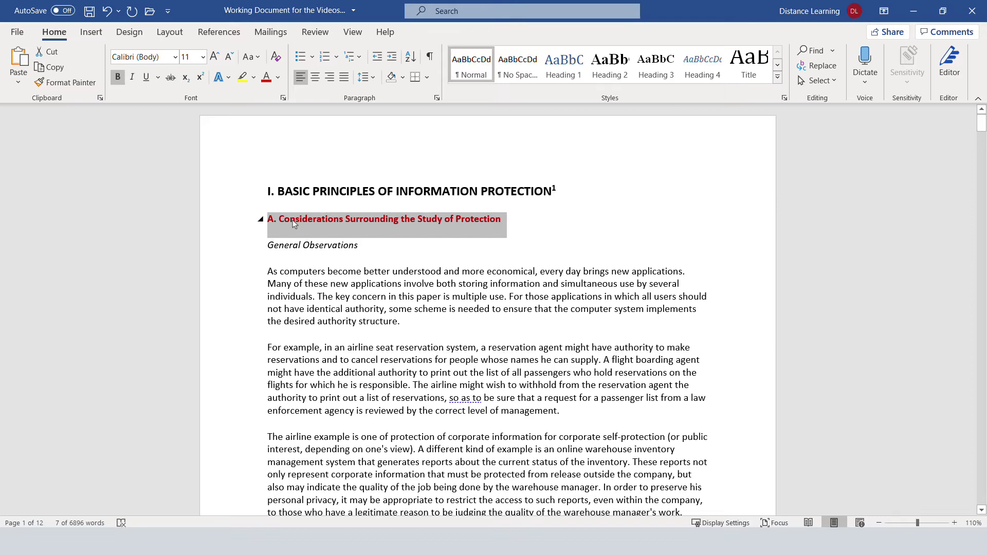
pyautogui.click(332, 246)
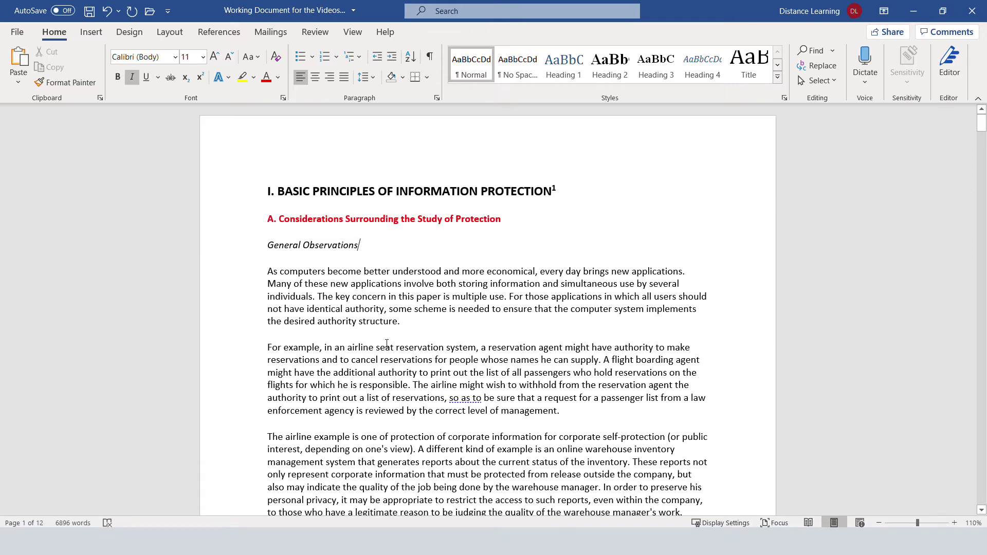
pyautogui.scroll(-4, 386, 343)
# - Select and deselect the '2) Functional Levels' heading and the red heading A
pyautogui.scroll(1, 471, 374)
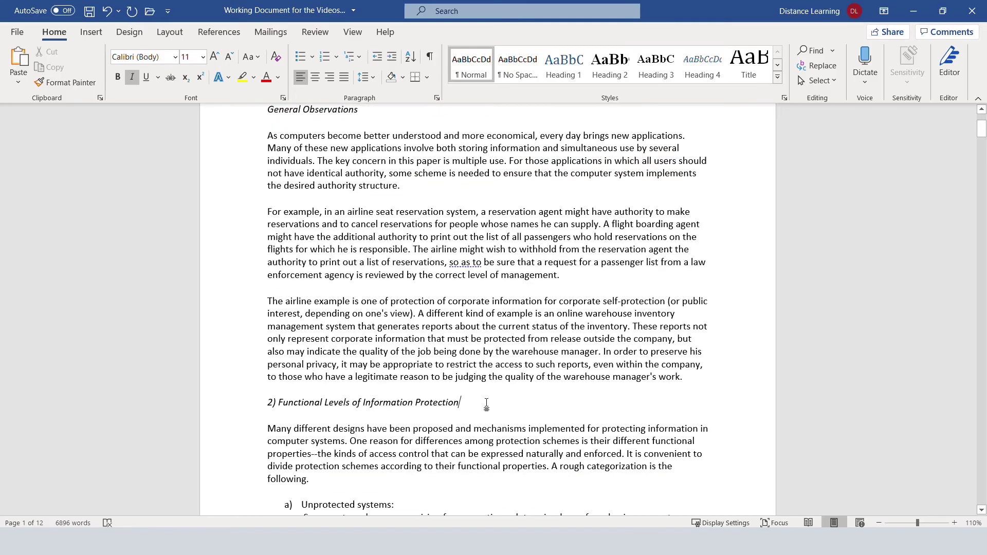
pyautogui.moveTo(454, 403); pyautogui.dragTo(244, 403)
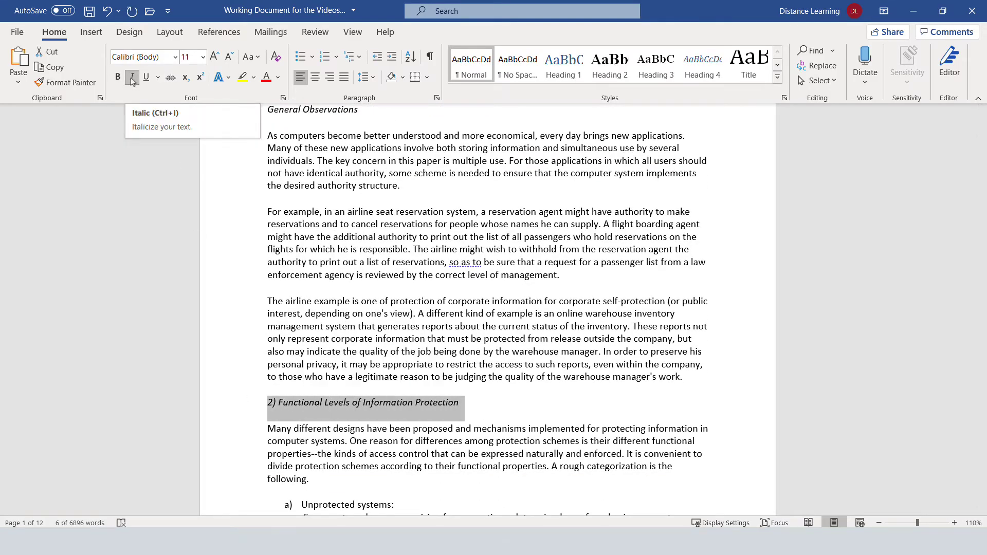
pyautogui.click(400, 355)
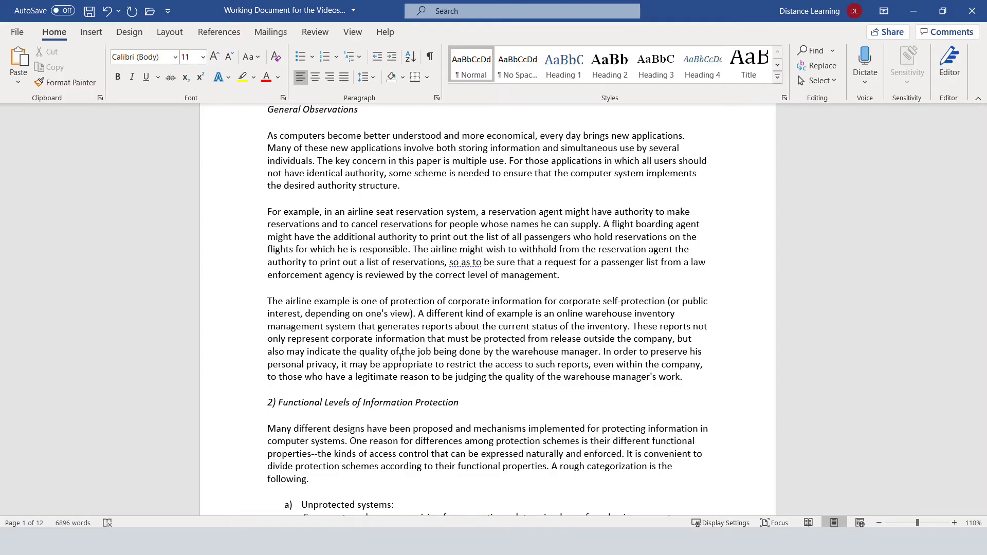
pyautogui.scroll(3, 421, 344)
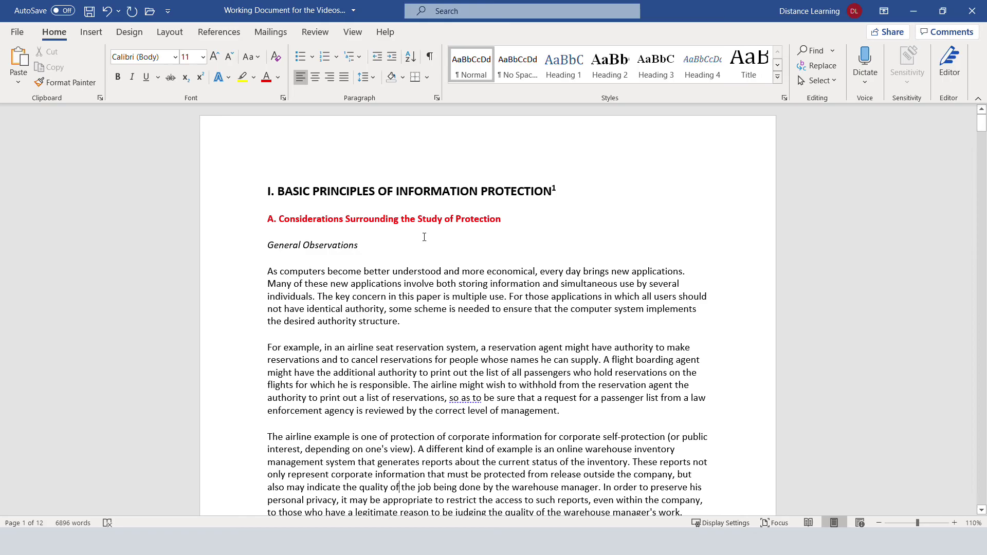
pyautogui.click(423, 218)
pyautogui.moveTo(526, 216); pyautogui.dragTo(269, 220)
pyautogui.scroll(-1, 386, 425)
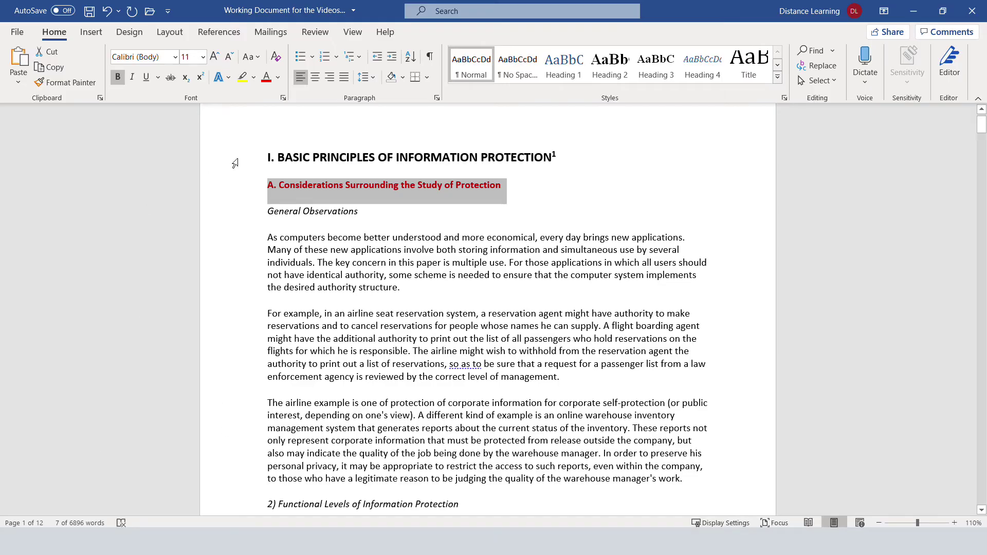
pyautogui.click(549, 196)
# - Select the whole red heading A and activate Format Painter to copy its formatting
pyautogui.moveTo(501, 185); pyautogui.dragTo(270, 183)
pyautogui.scroll(-3, 360, 308)
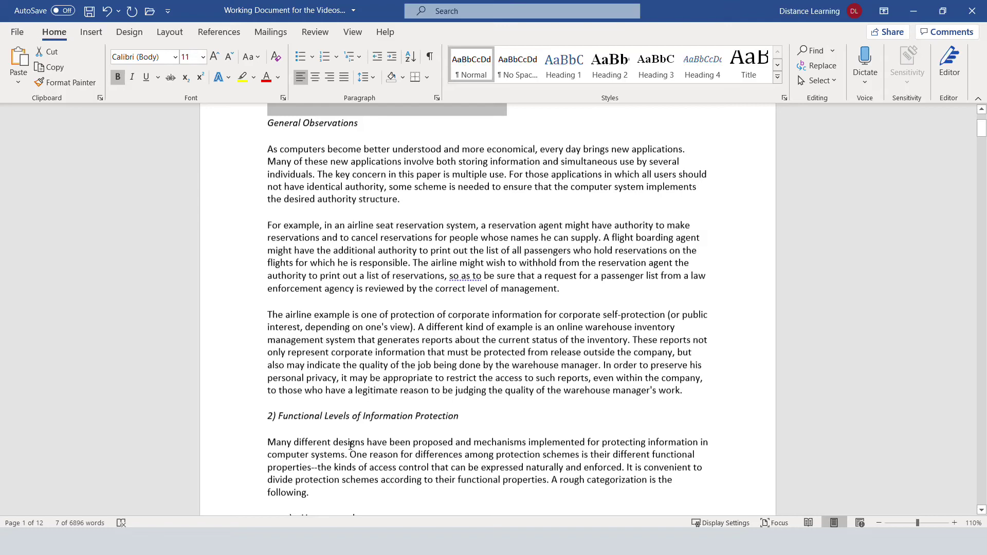
pyautogui.click(350, 403)
pyautogui.click(503, 403)
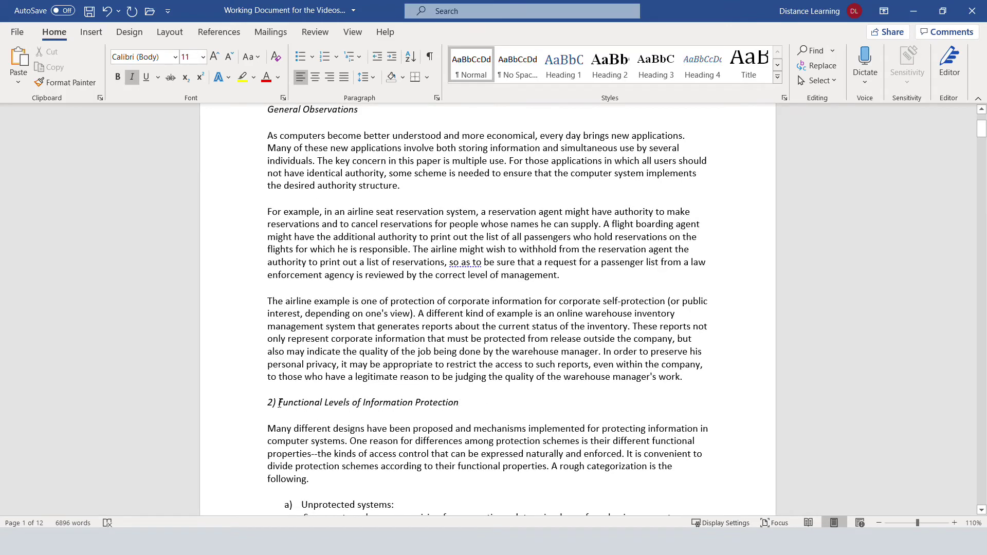
pyautogui.scroll(4, 475, 220)
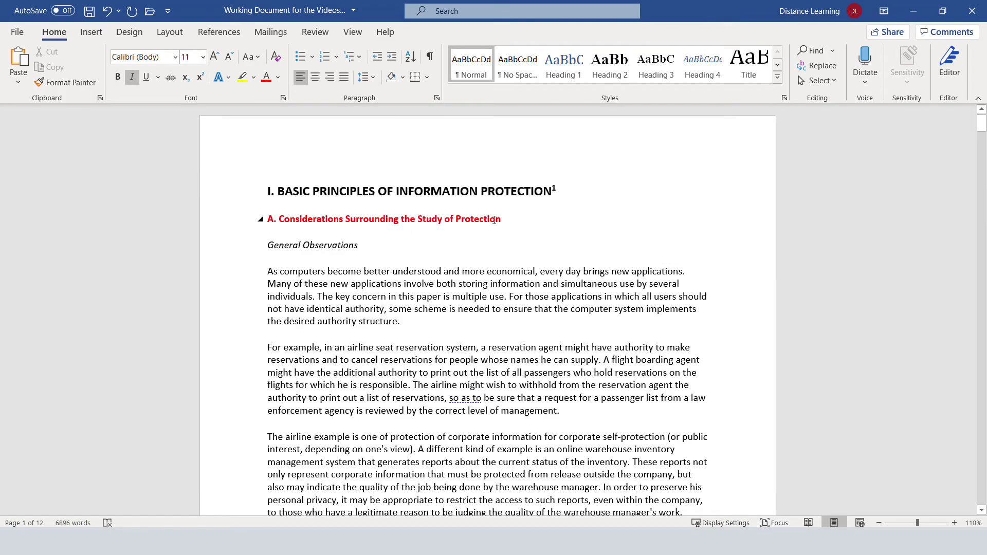
pyautogui.moveTo(494, 220); pyautogui.dragTo(270, 216)
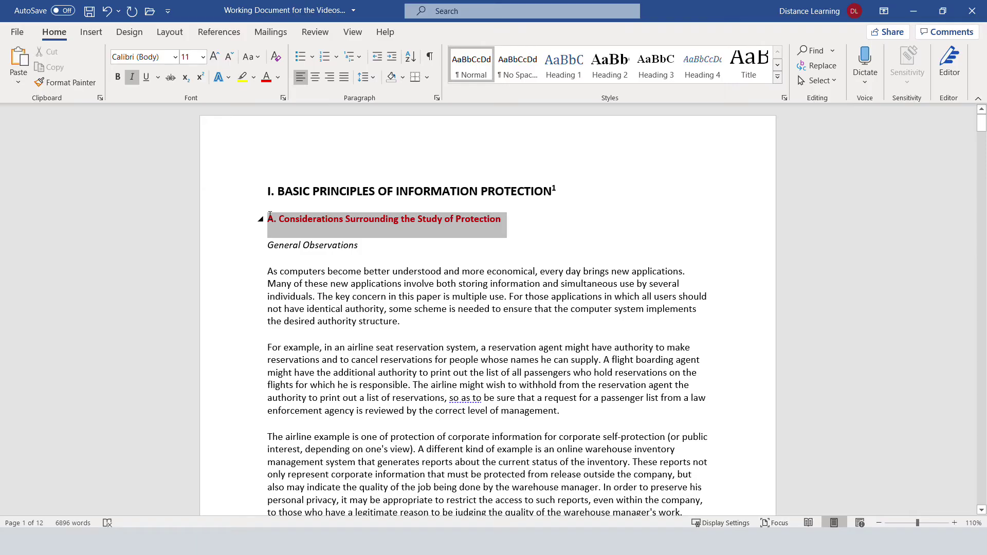
pyautogui.click(69, 84)
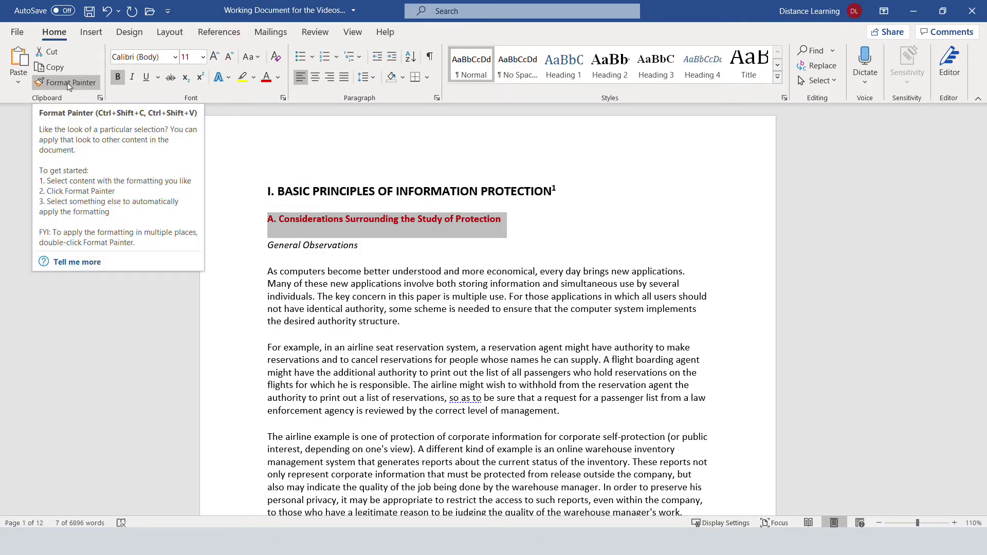
# - Paint heading A's red bold formatting onto '2) Functional Levels of Information Protection'
pyautogui.click(67, 83)
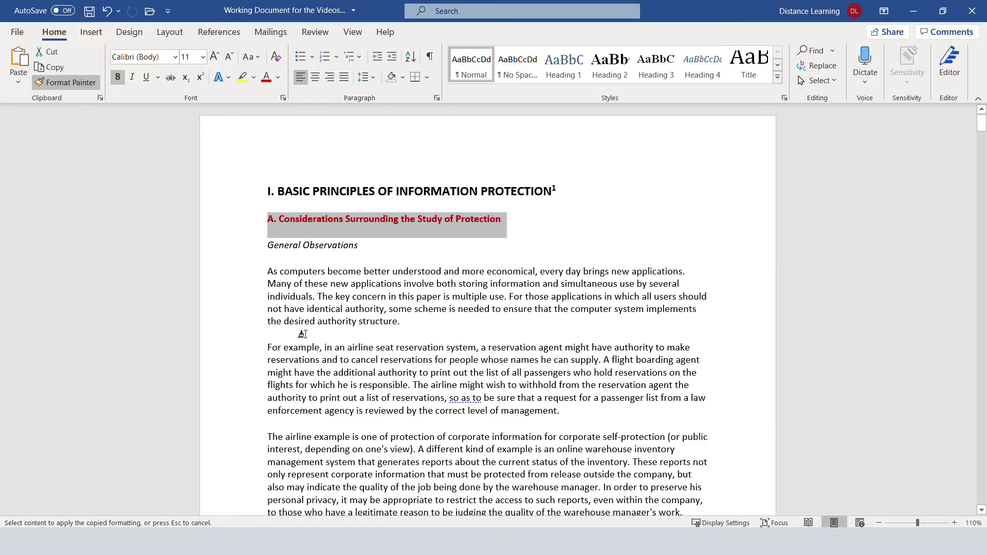
pyautogui.scroll(-4, 468, 369)
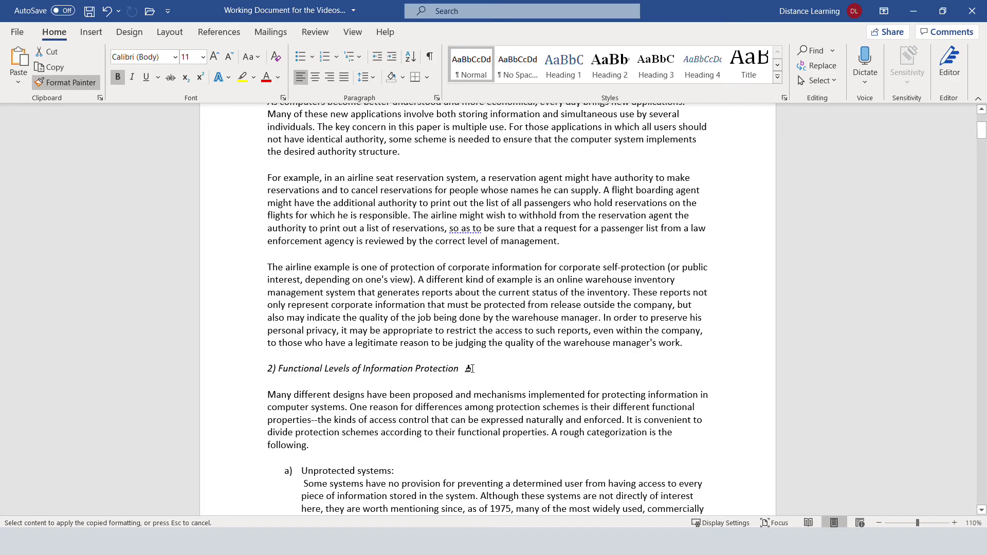
pyautogui.moveTo(469, 369); pyautogui.dragTo(266, 363)
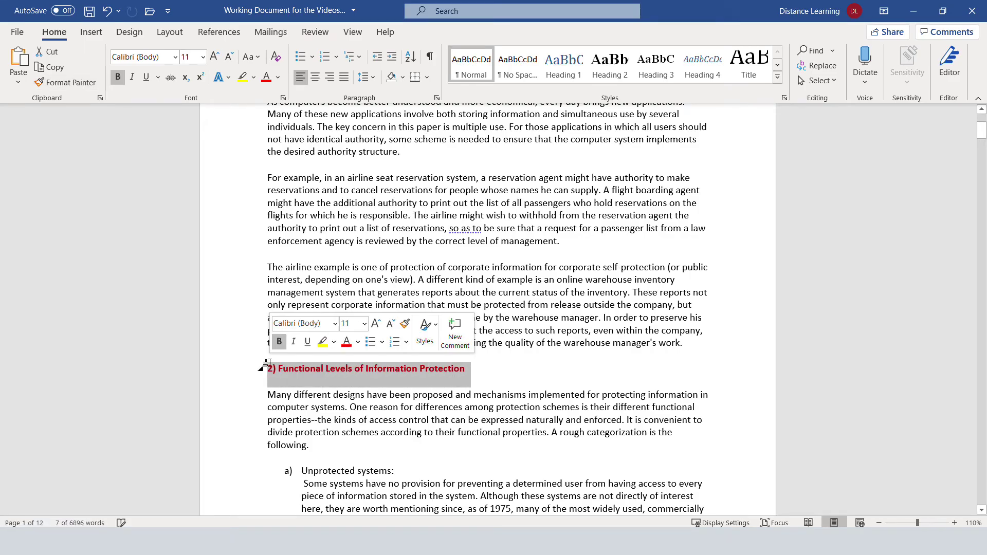
pyautogui.scroll(2, 386, 346)
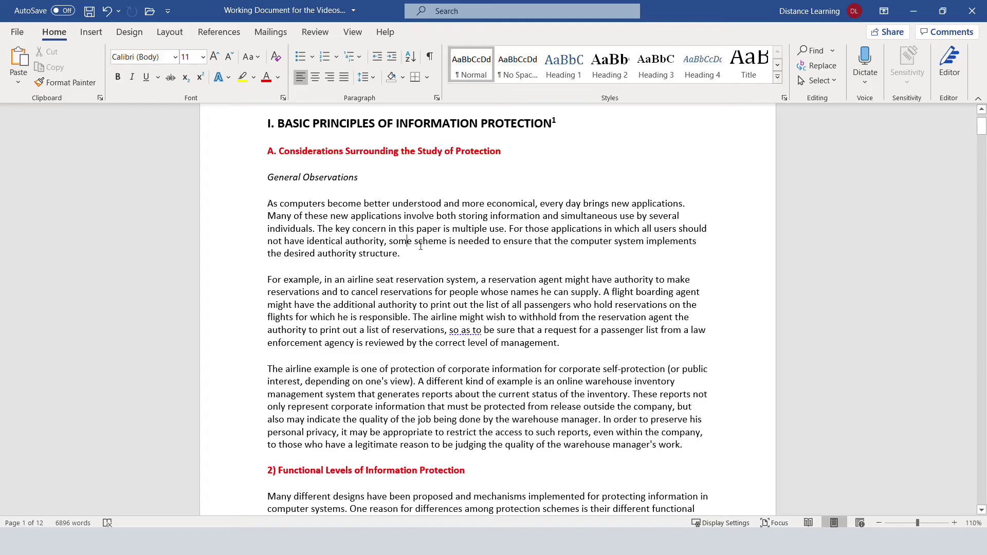
# - Copy the 'As computers become better understood…' paragraph and paste it below the airline reservation paragraph
pyautogui.moveTo(404, 260); pyautogui.dragTo(254, 202)
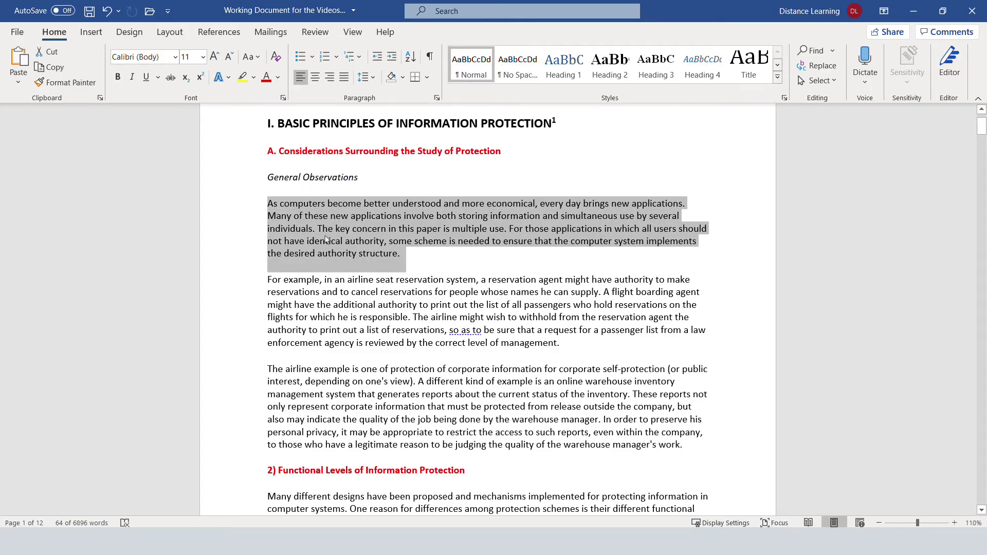
pyautogui.click(57, 70)
pyautogui.click(592, 341)
pyautogui.press('Return')
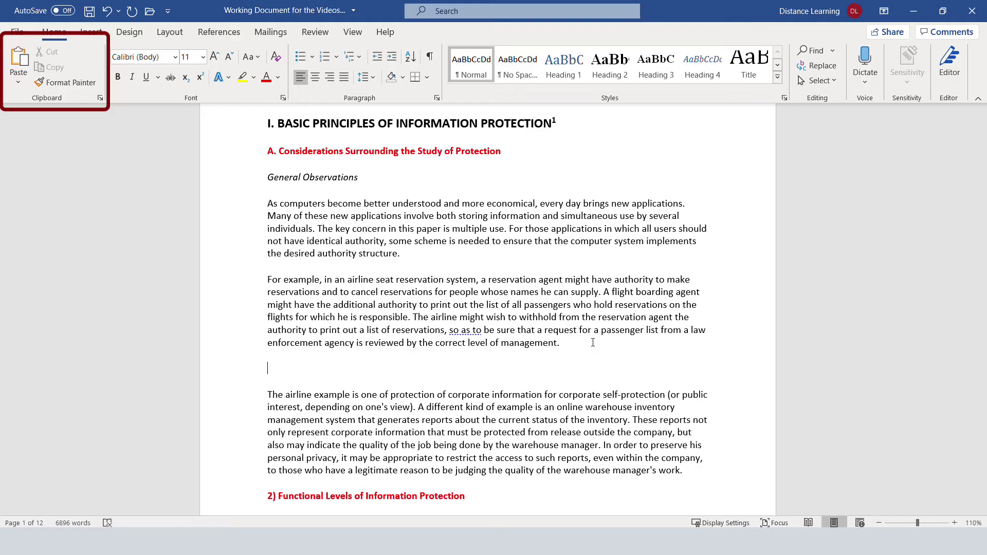
pyautogui.click(18, 84)
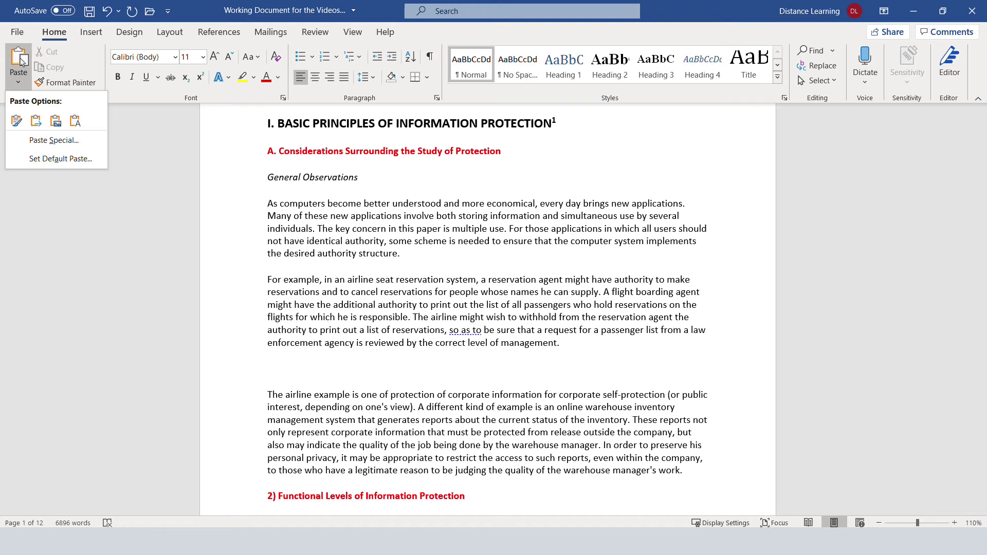
pyautogui.click(22, 60)
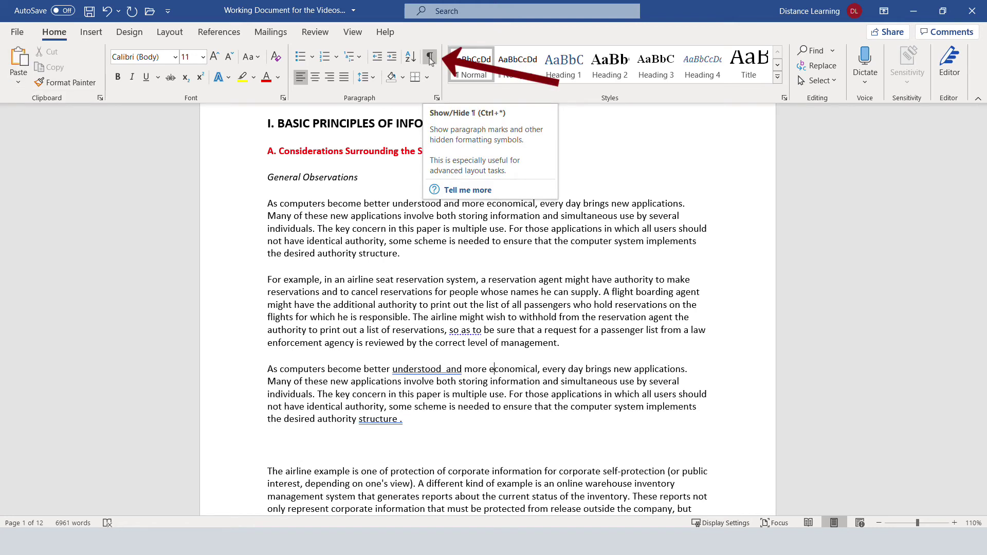
# - Show formatting marks and delete the extra spaces after 'understood' and before the period
pyautogui.click(430, 59)
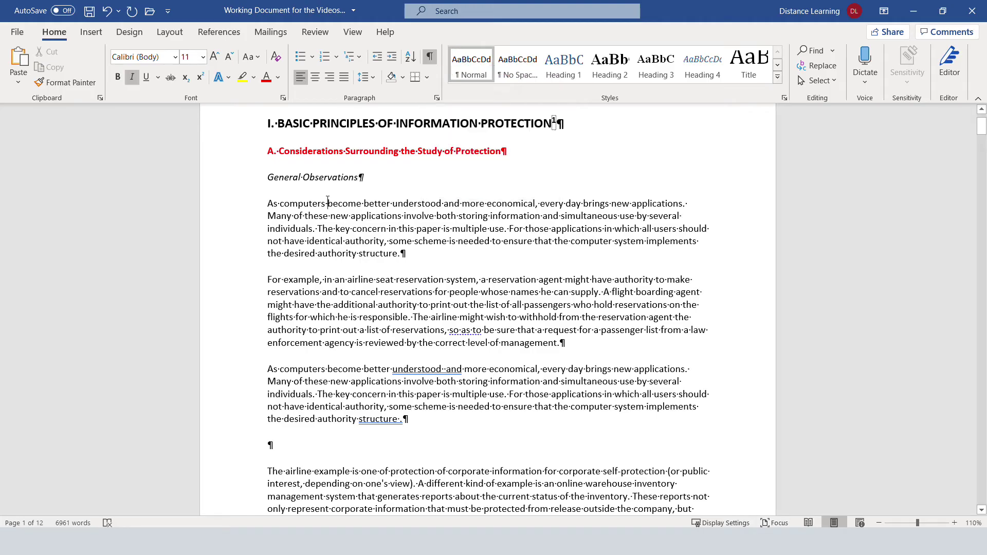
pyautogui.moveTo(327, 203); pyautogui.dragTo(324, 203)
pyautogui.click(445, 369)
pyautogui.press('BackSpace')
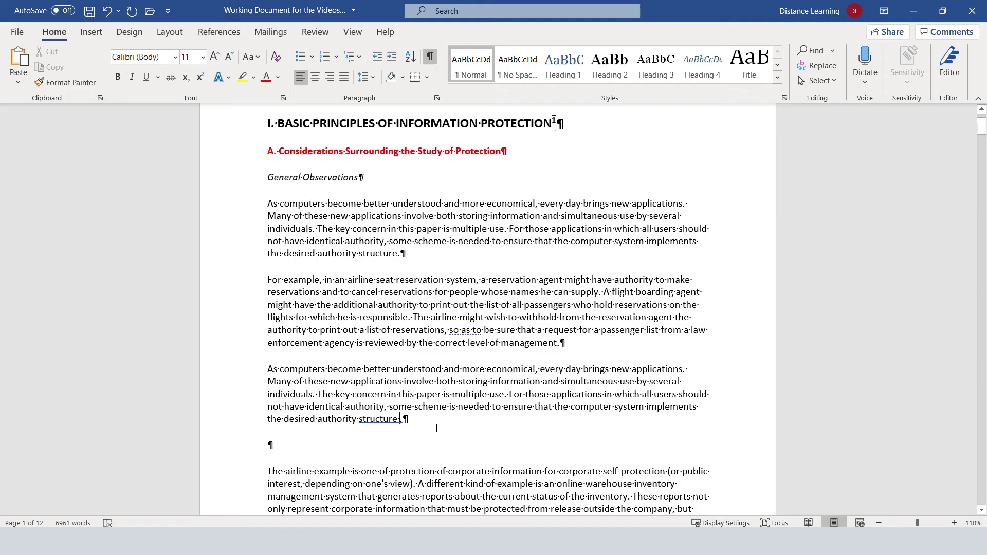
pyautogui.press('BackSpace')
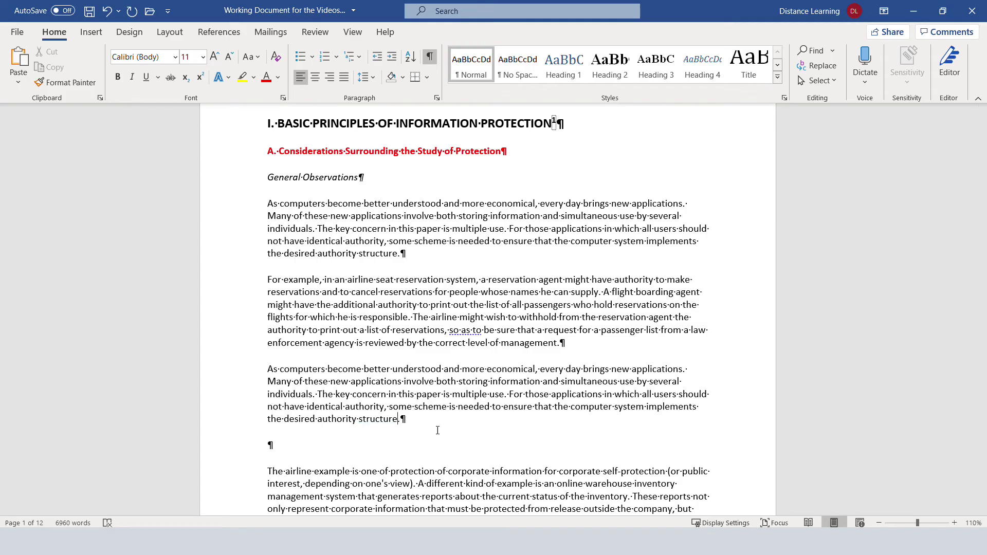
# - Delete the empty paragraph below the pasted copy
pyautogui.click(276, 445)
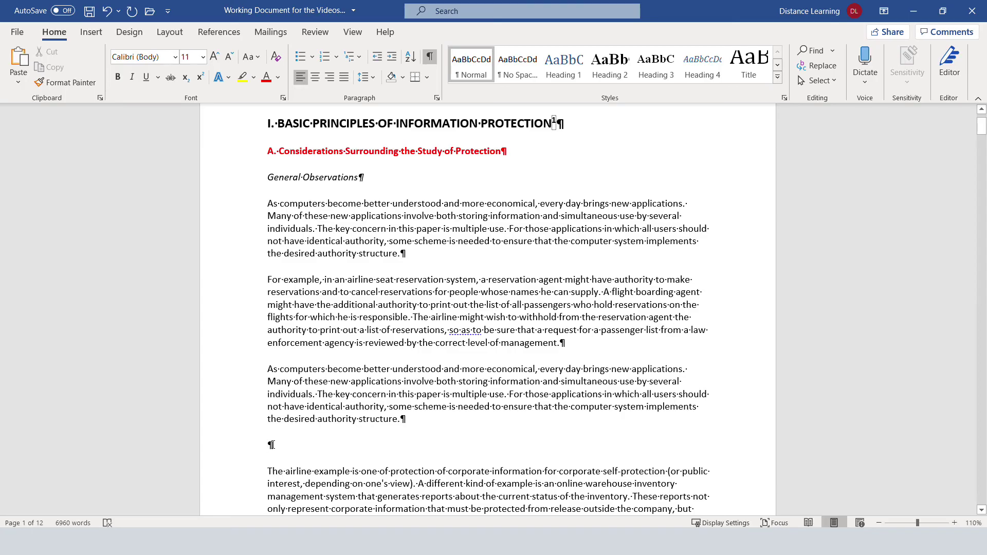
pyautogui.press('BackSpace')
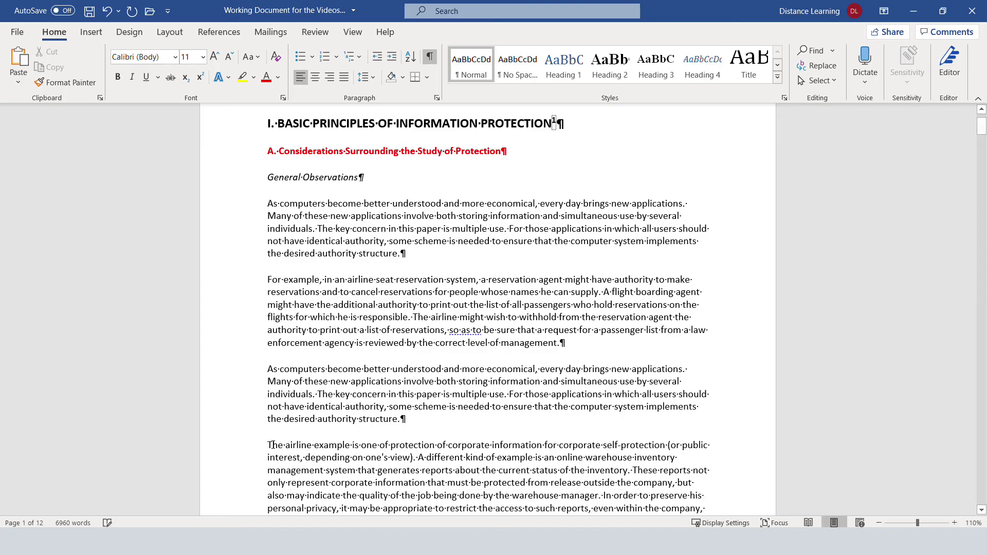
pyautogui.click(431, 292)
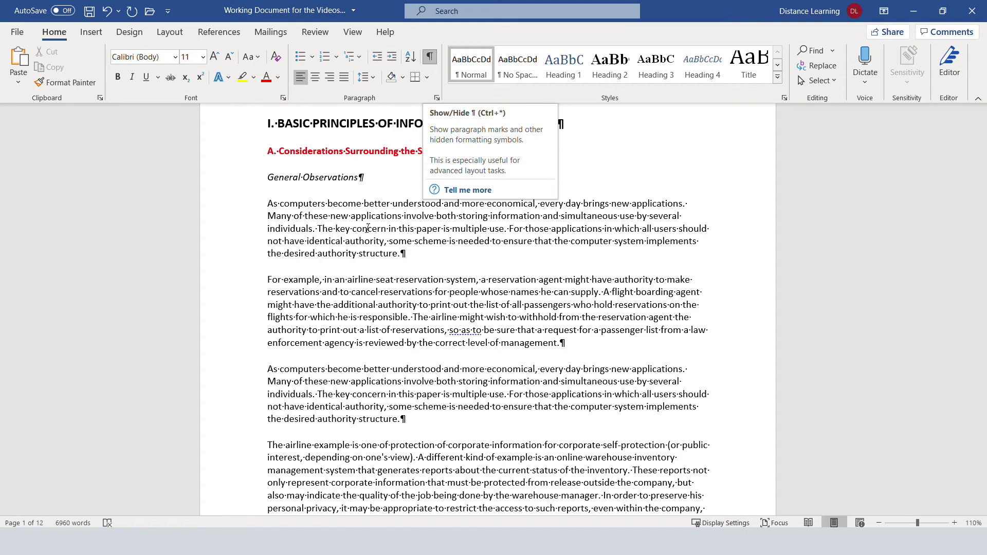
# - Hide formatting marks and apply Heading 1 to 'I. BASIC PRINCIPLES OF INFORMATION PROTECTION'
pyautogui.scroll(-12, 351, 354)
pyautogui.scroll(3, 351, 355)
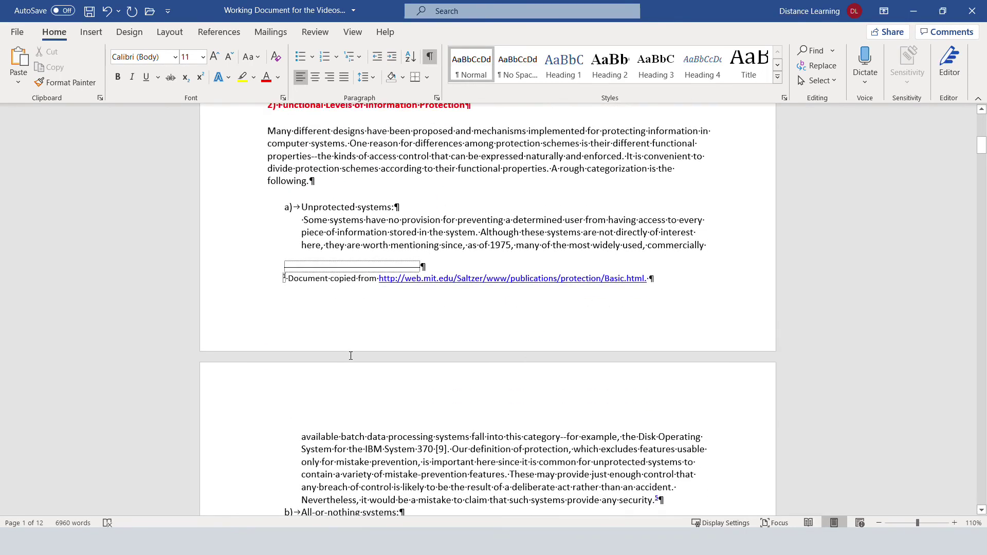
pyautogui.click(430, 57)
pyautogui.scroll(12, 376, 193)
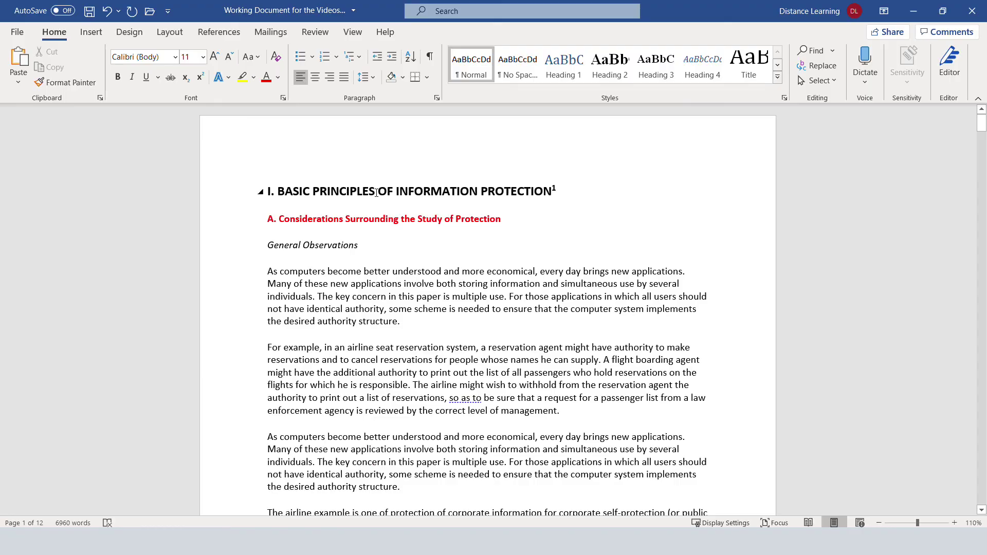
pyautogui.moveTo(560, 191); pyautogui.dragTo(267, 186)
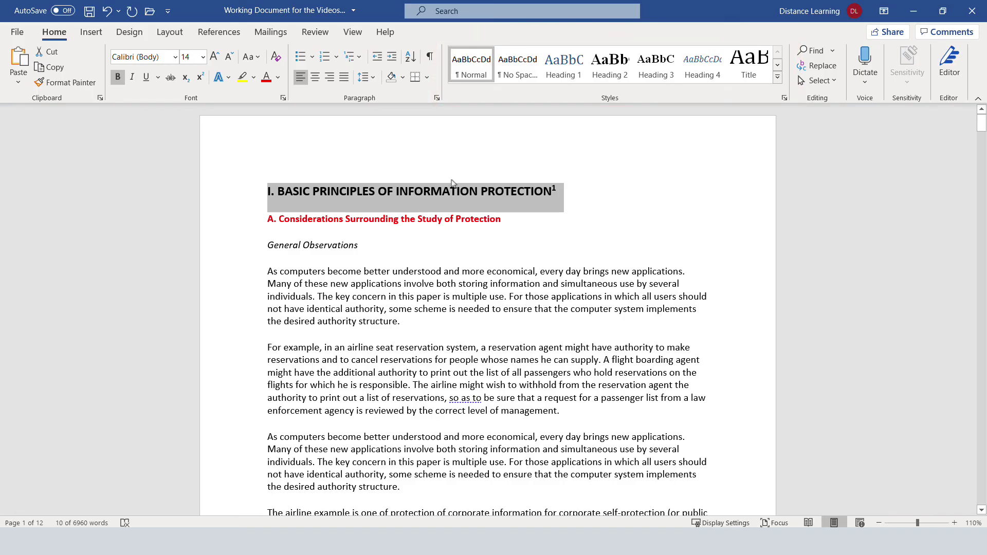
pyautogui.click(575, 65)
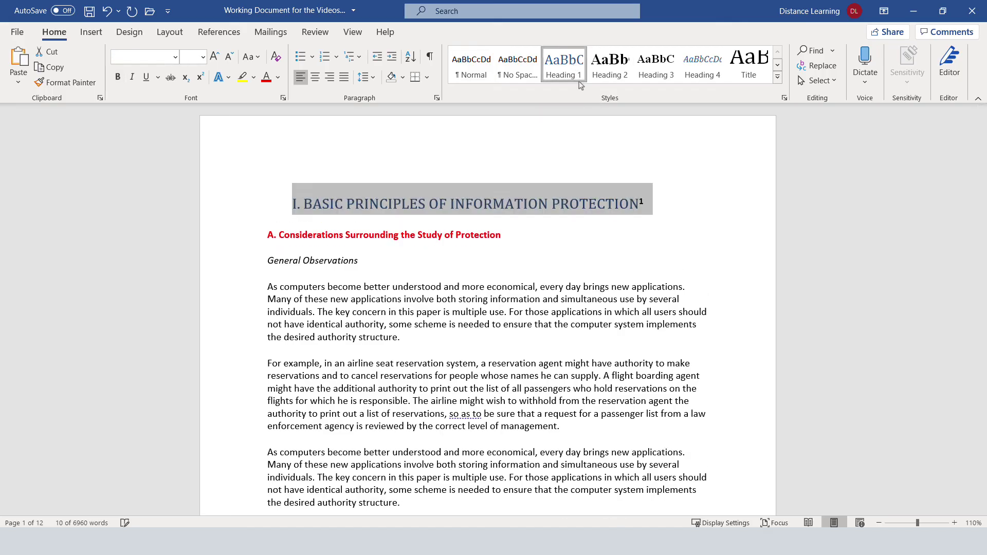
pyautogui.click(373, 205)
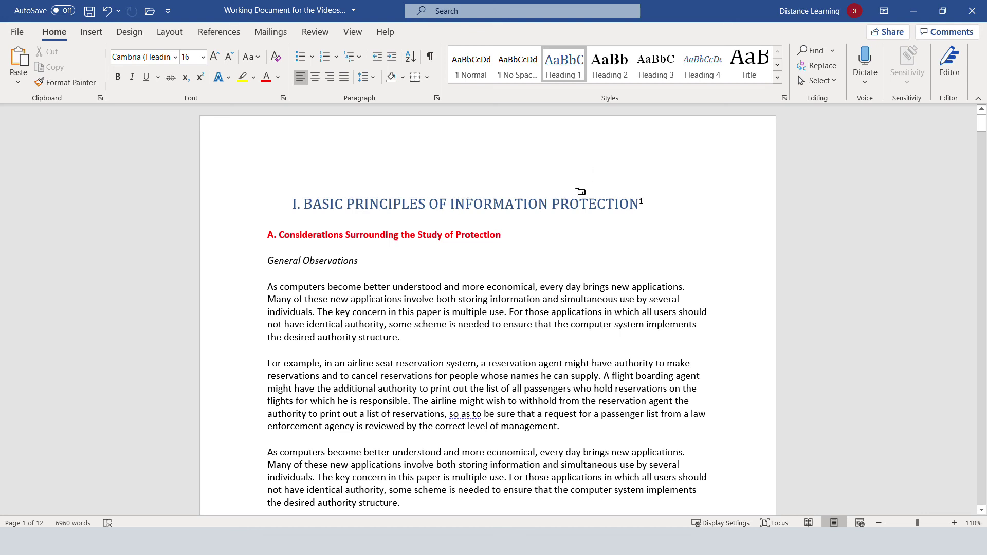
pyautogui.click(269, 198)
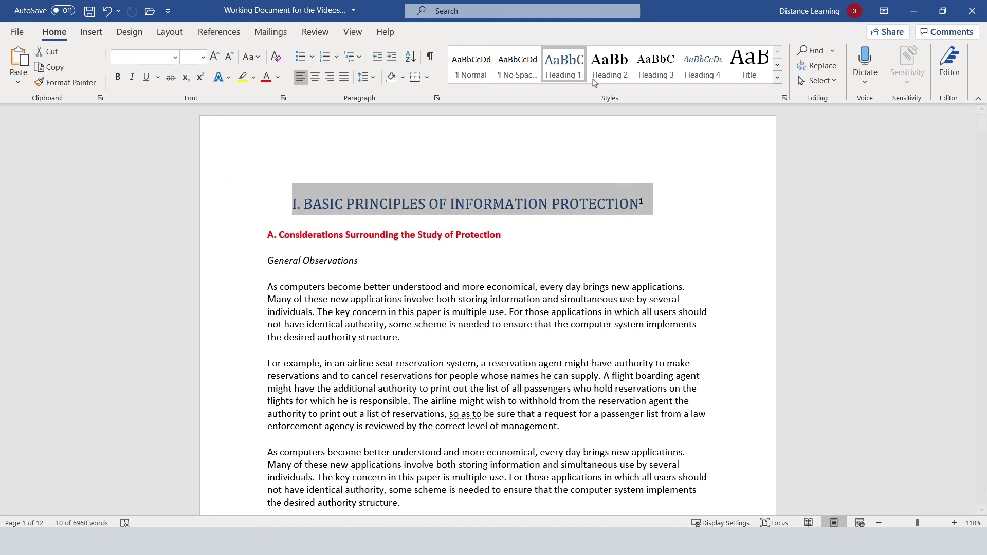